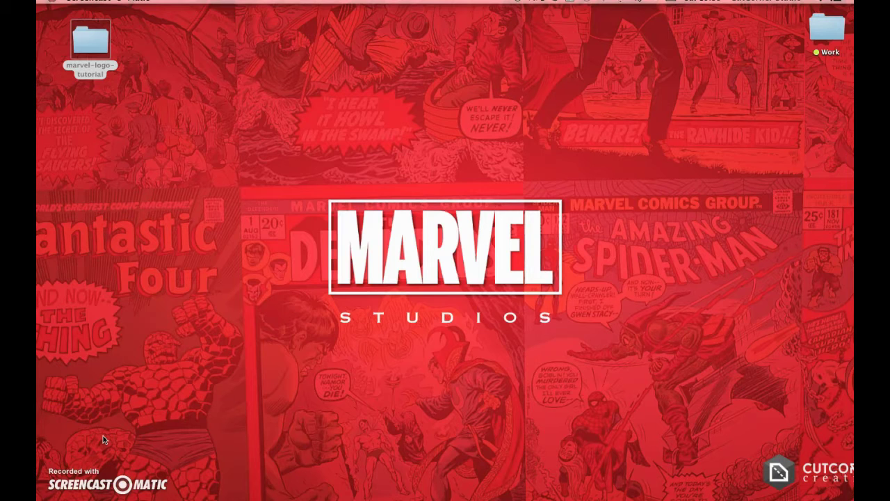
Step: Open the marvel-logo-tutorial folder, then bring back the CutCorner Studio YouTube window
click(103, 43)
double_click(103, 44)
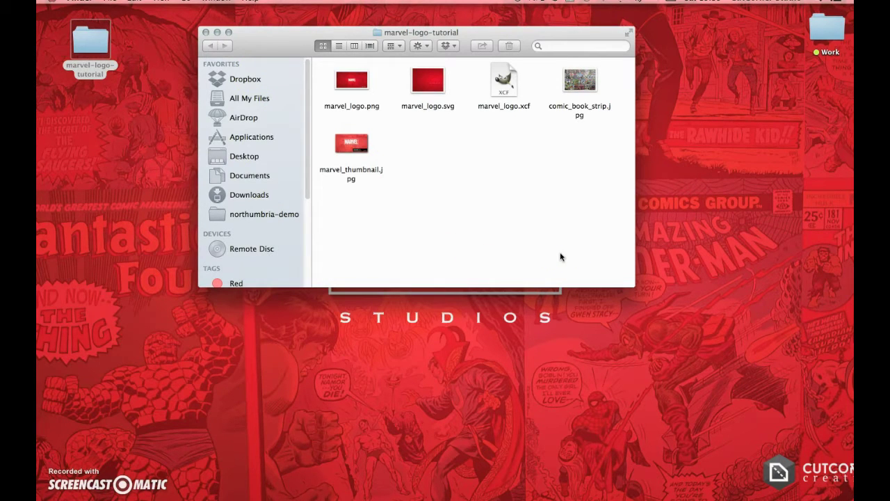
click(527, 467)
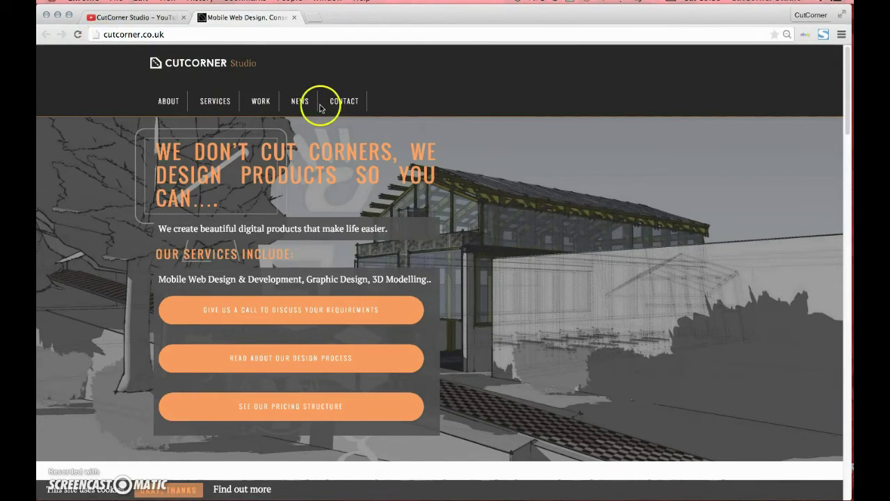
Step: Browse the posts on CutCorner's NEWS page of design tips and tutorials
click(303, 104)
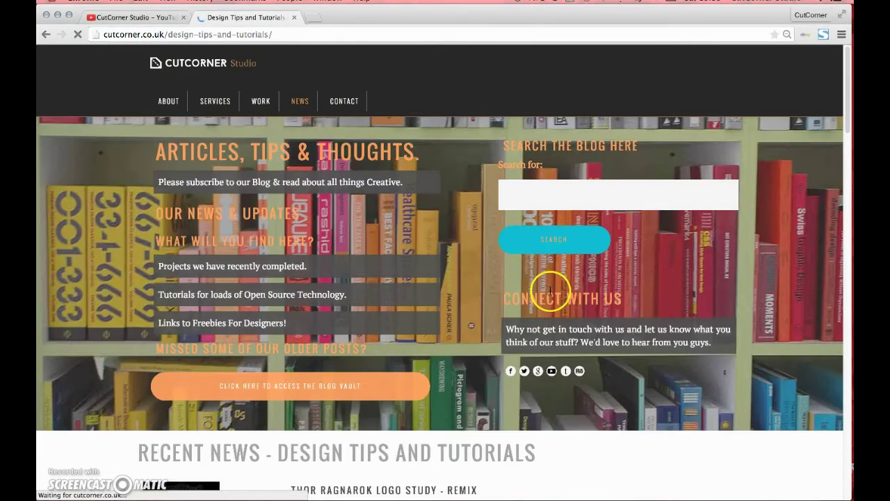
scroll(492, 328, down, 8)
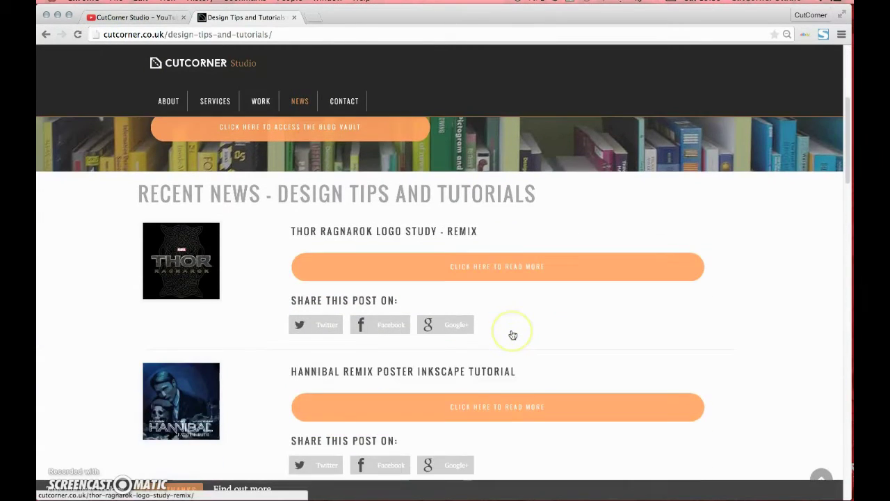
scroll(513, 334, up, 8)
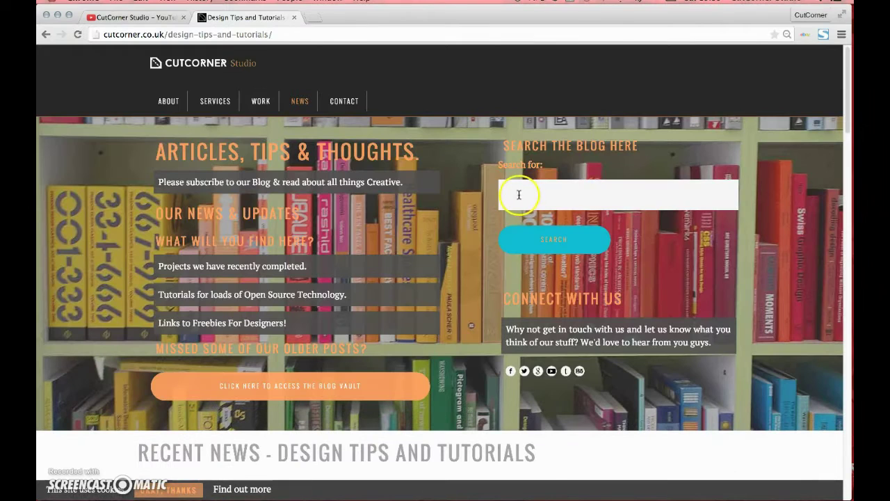
scroll(588, 348, down, 15)
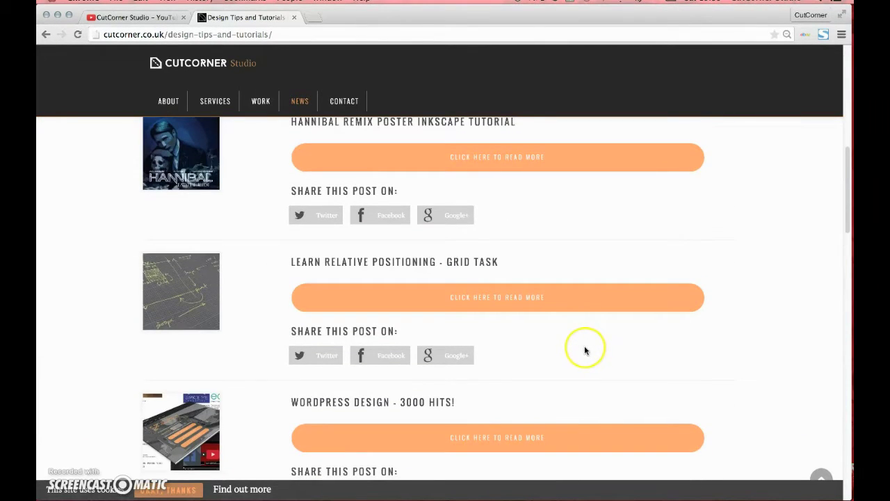
scroll(584, 350, down, 9)
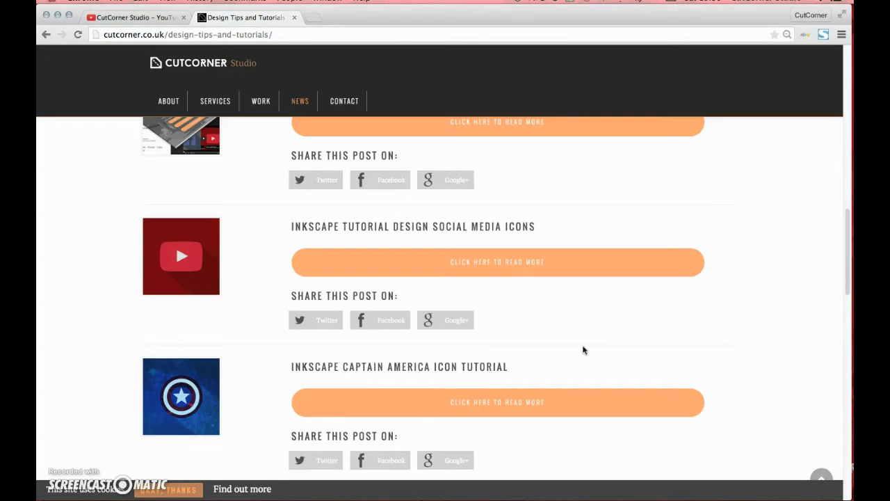
scroll(584, 350, up, 20)
Step: Search the blog for 'Thor', then close the tab
click(543, 205)
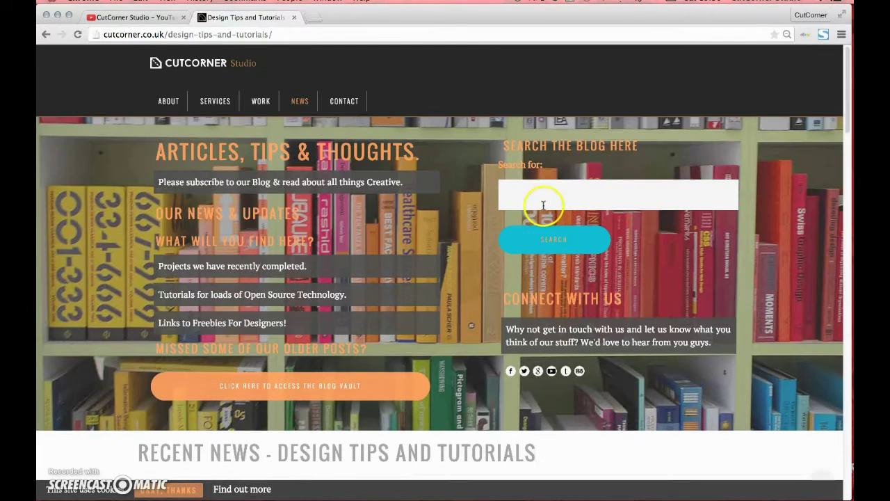
text(T)
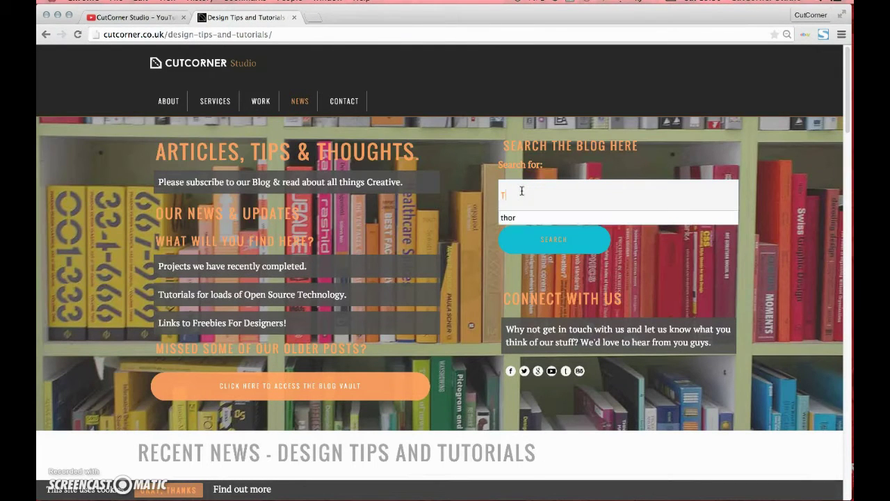
text(hor)
key(Return)
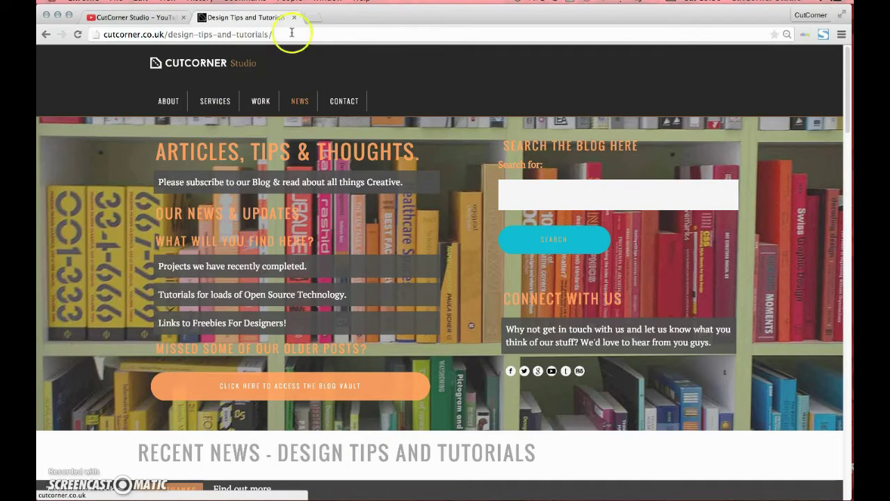
click(293, 17)
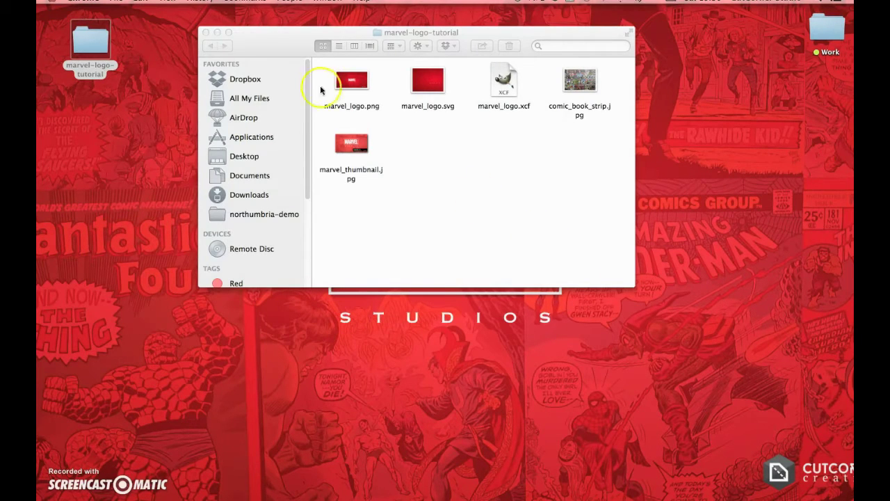
Step: Review marvel_logo.png, marvel_logo.svg, marvel_logo.xcf and comic_book_strip.jpg, then close the folder window
click(350, 84)
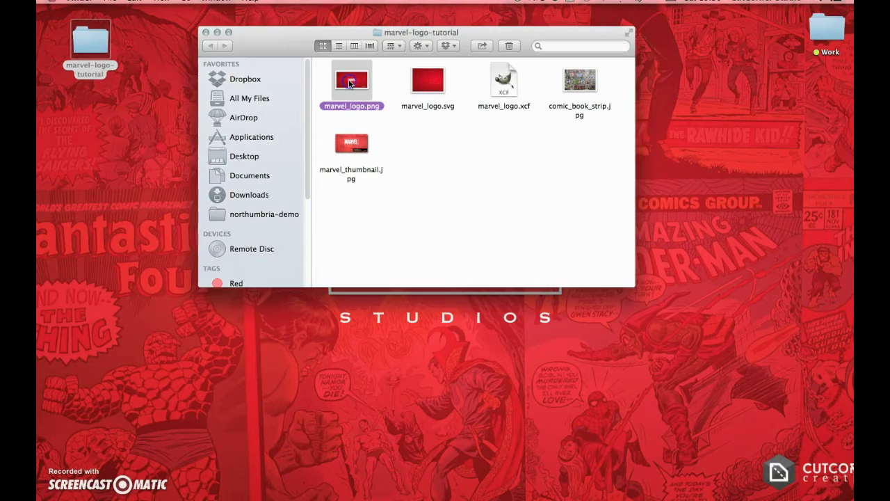
click(429, 99)
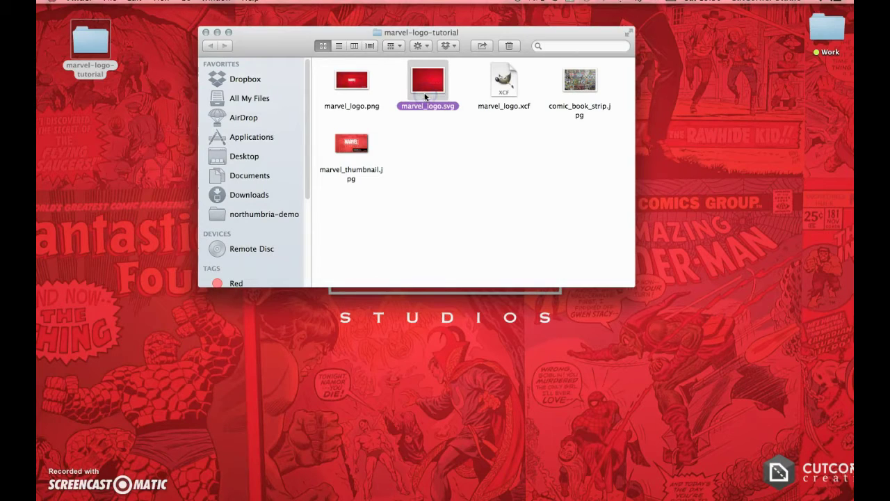
click(505, 81)
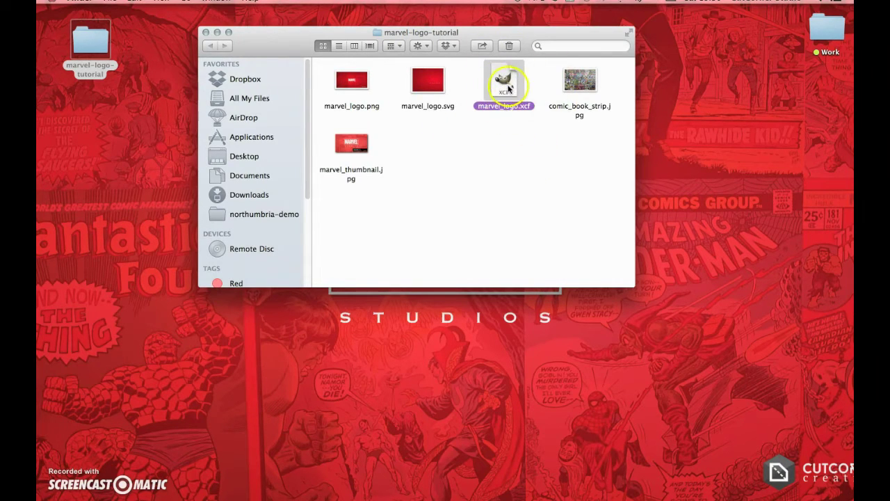
click(603, 105)
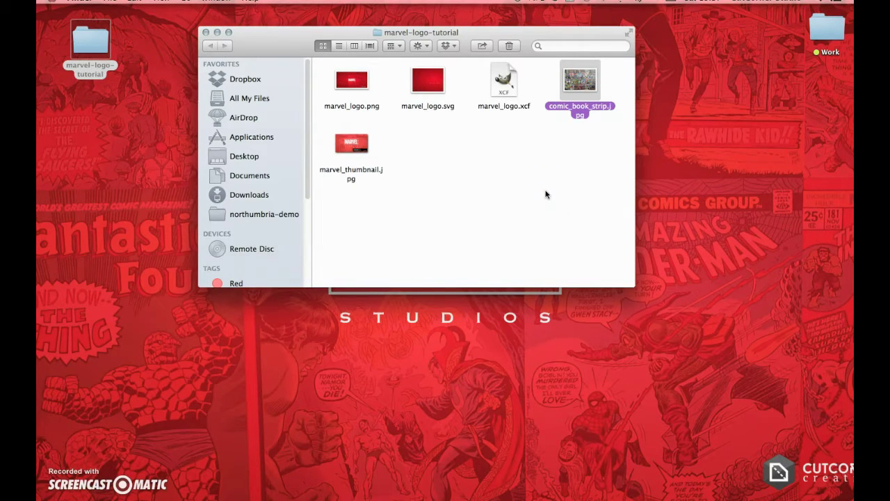
click(206, 33)
Step: In Inkscape's Document Properties for marvel_logo.svg, set the page size units to mm
mouse_move(491, 478)
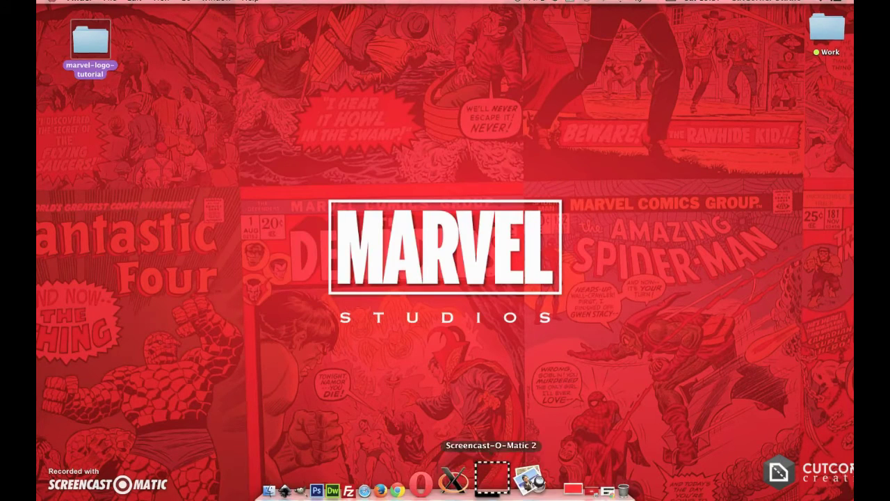
click(526, 479)
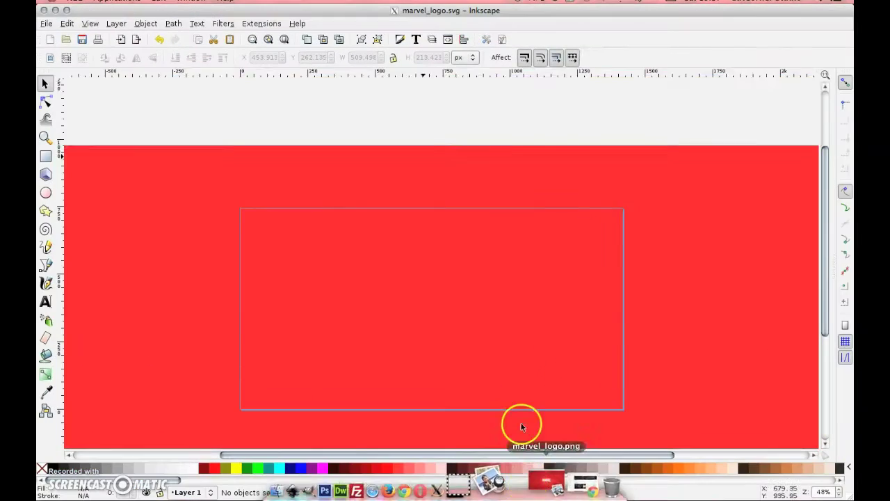
scroll(441, 277, down, 3)
scroll(363, 232, up, 2)
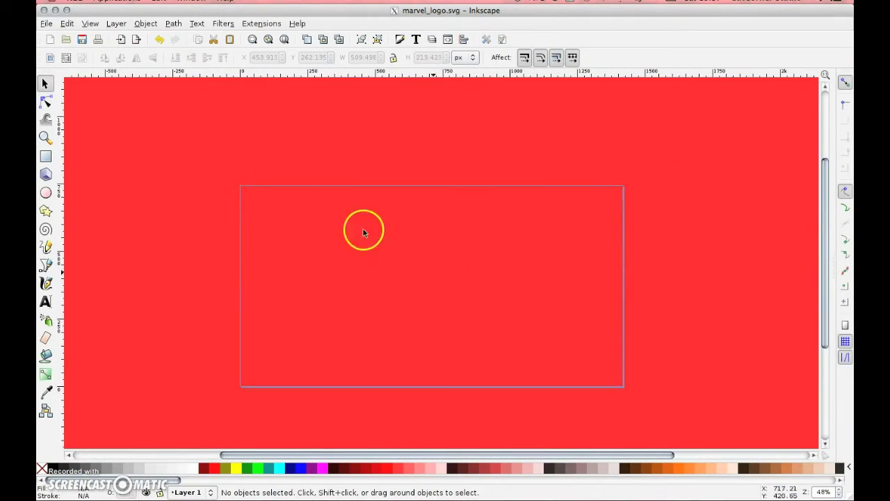
click(46, 23)
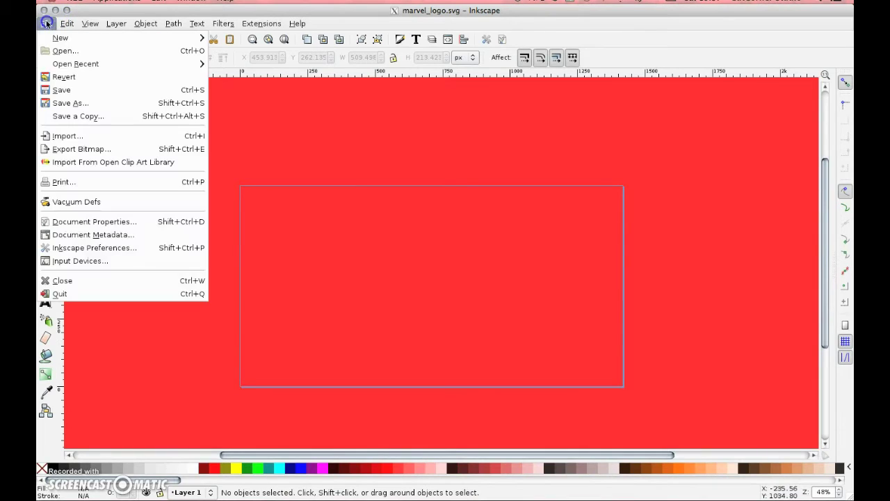
click(114, 223)
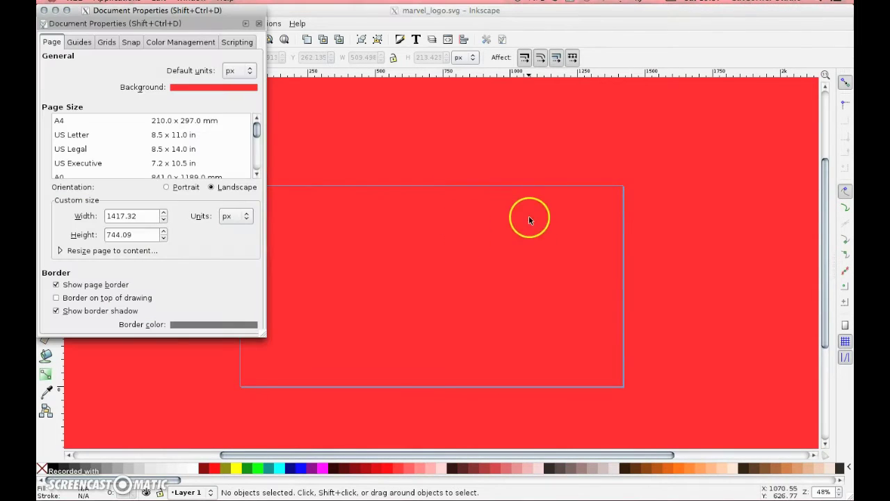
drag(143, 11, 621, 70)
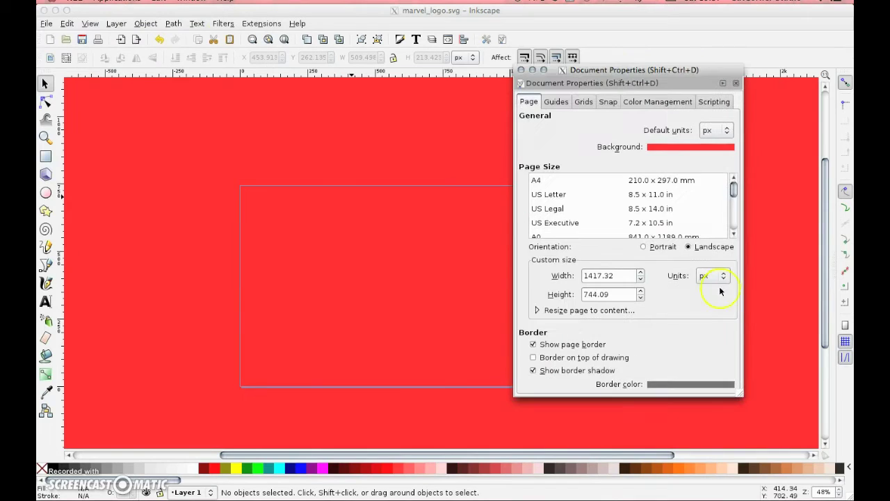
click(716, 276)
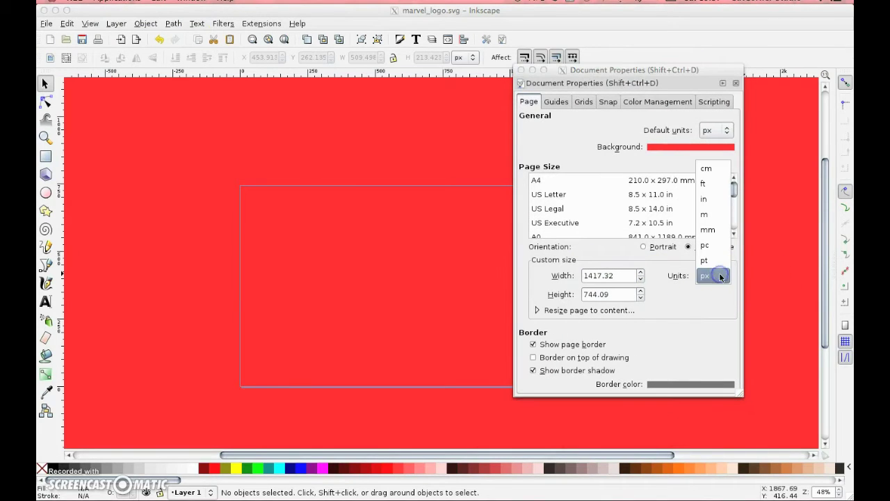
click(720, 228)
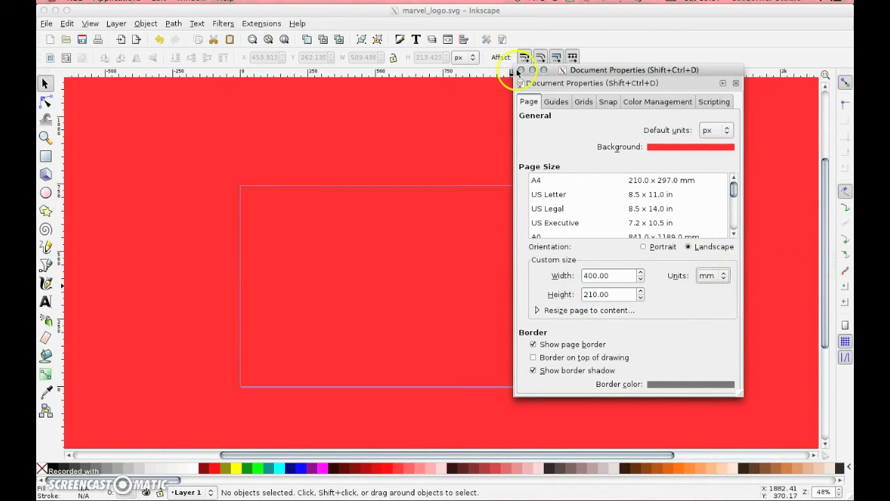
Step: Cut the background's f11e22ff colour code to the clipboard and close both dialogs
click(670, 148)
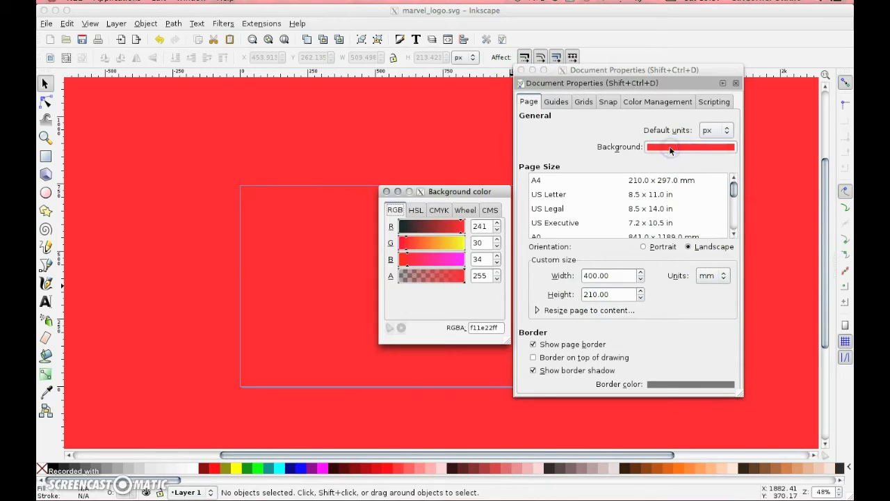
click(479, 327)
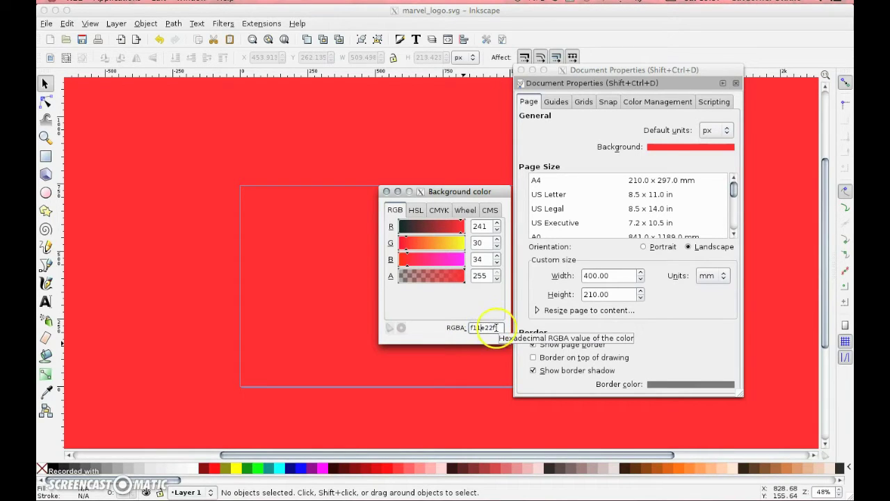
click(498, 327)
drag(497, 327, 457, 327)
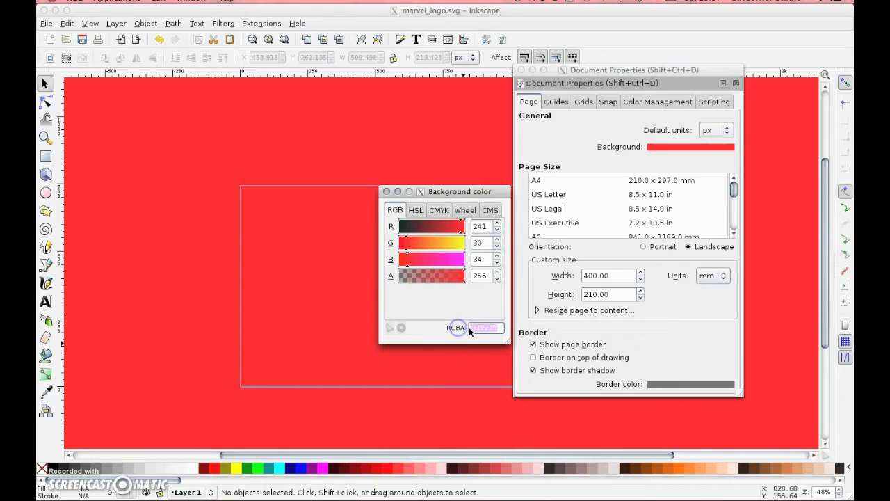
right_click(473, 327)
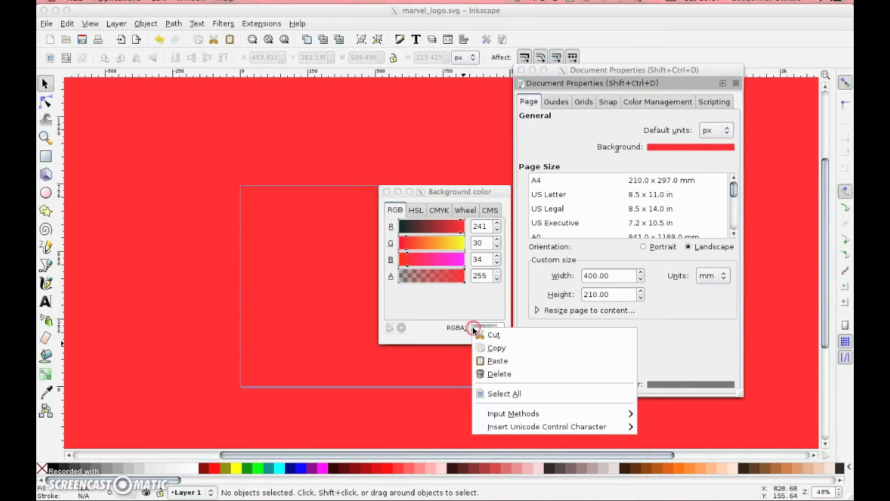
click(498, 336)
click(387, 191)
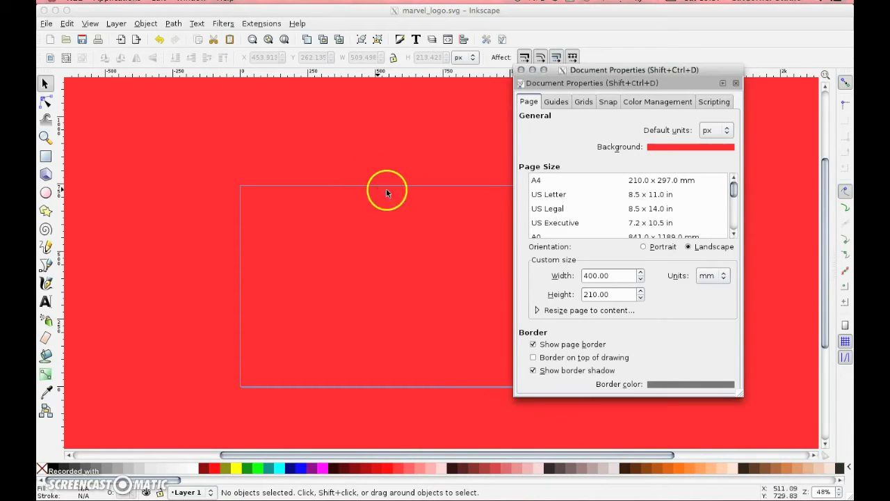
click(531, 71)
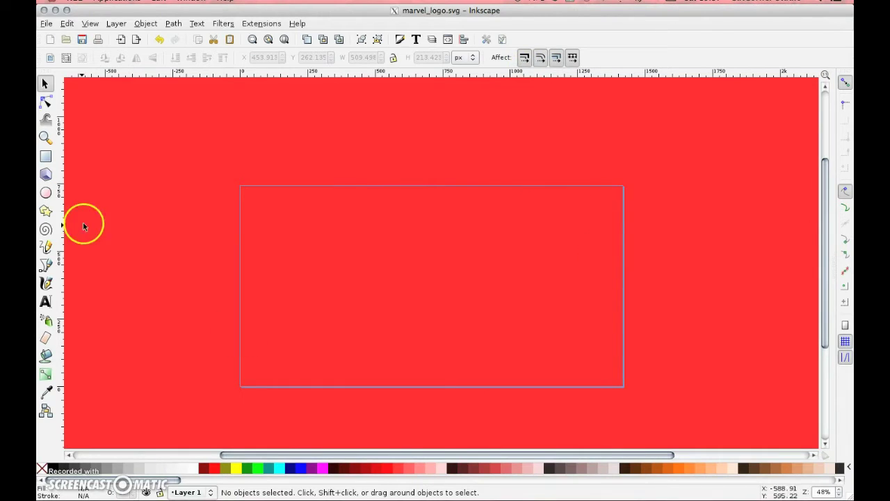
Step: Show the grid, draw a rectangle near the page centre, lock its proportions and give it a white outline
click(90, 23)
click(115, 69)
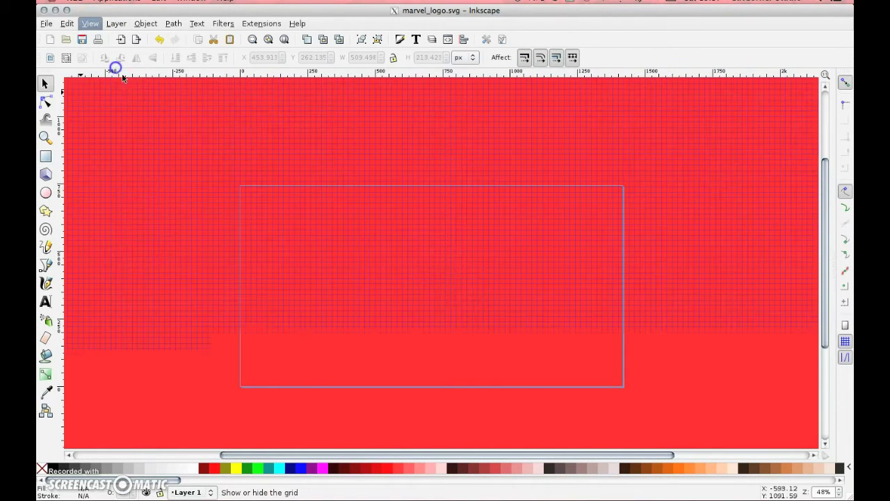
click(45, 156)
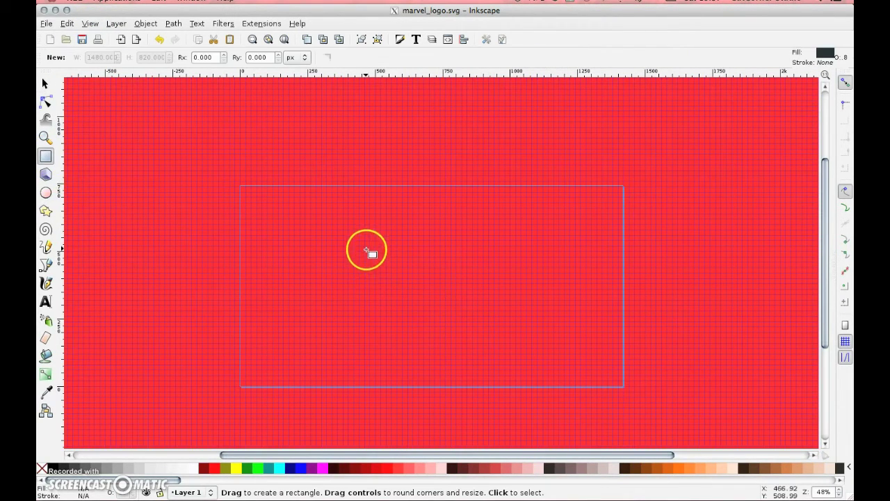
drag(367, 251, 495, 317)
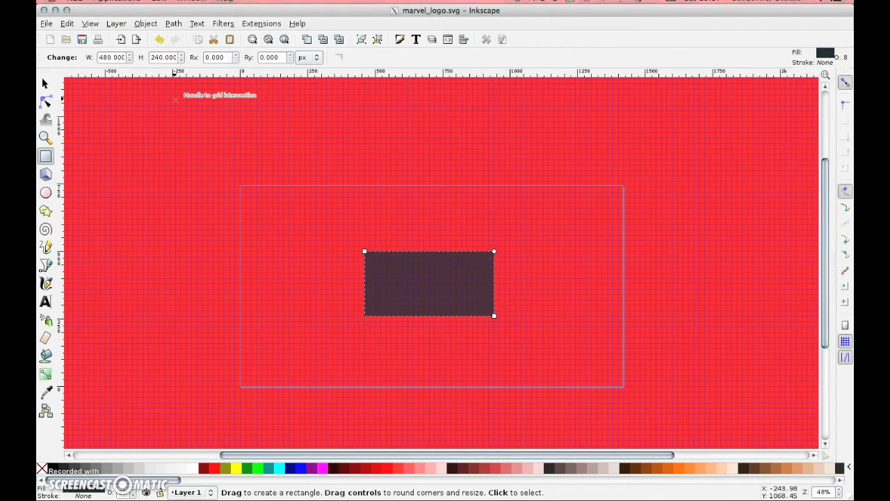
click(45, 82)
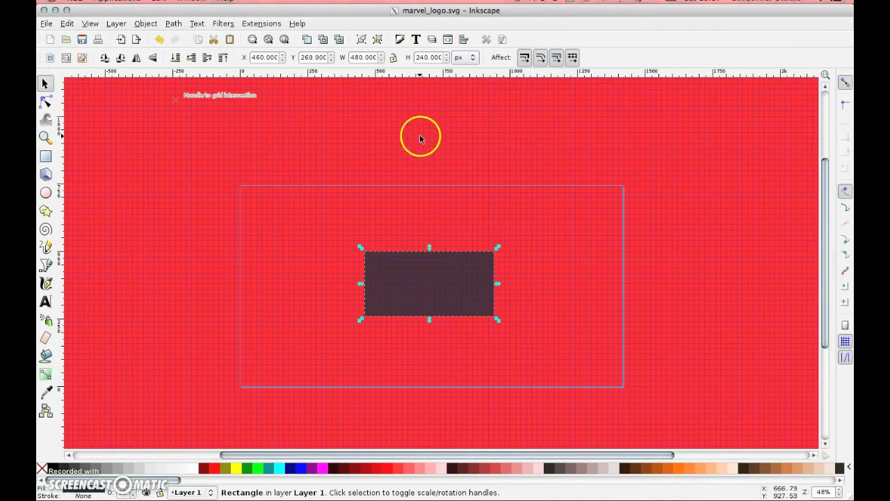
click(393, 58)
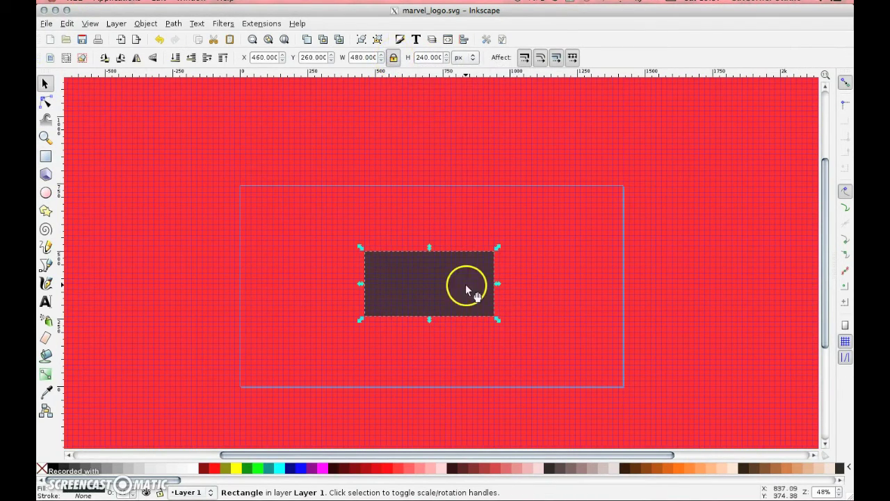
right_click(192, 471)
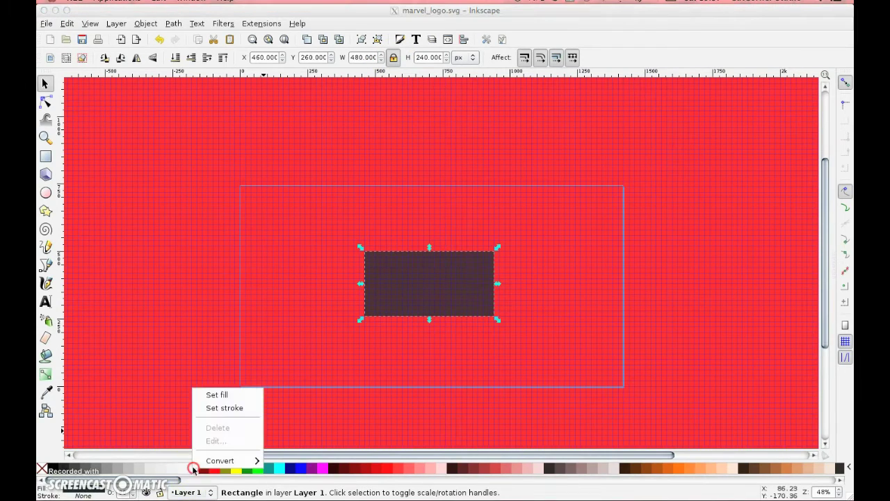
click(224, 409)
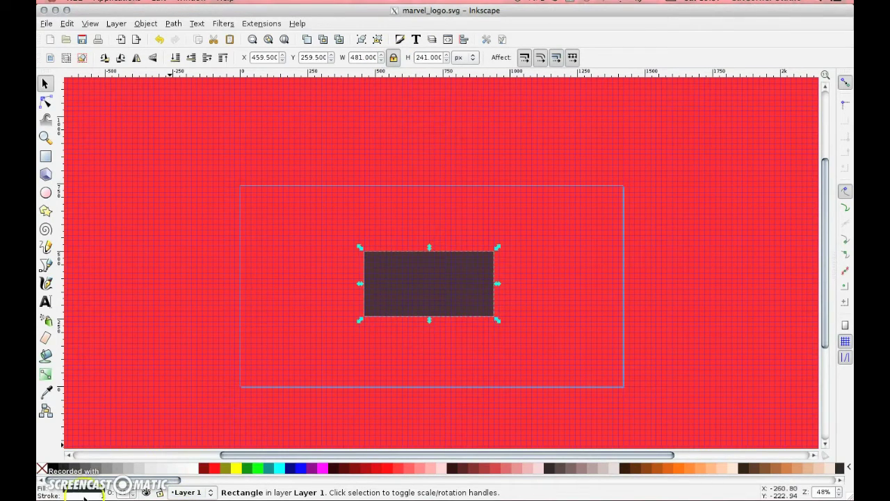
Step: Set the rectangle's outline width to 5 px and remove its fill
click(84, 495)
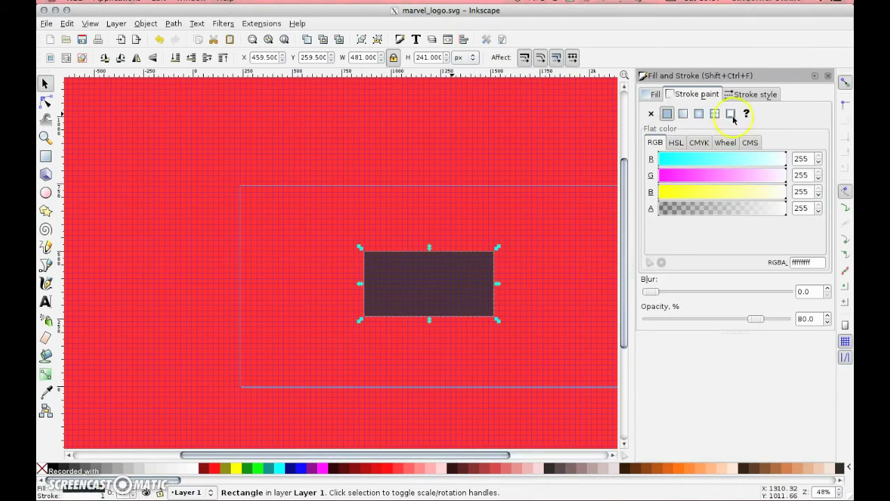
click(747, 96)
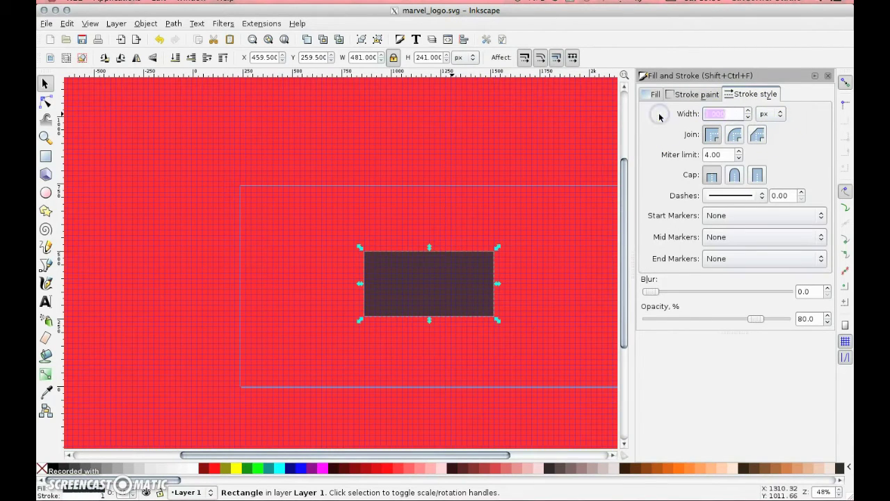
text(5)
key(Return)
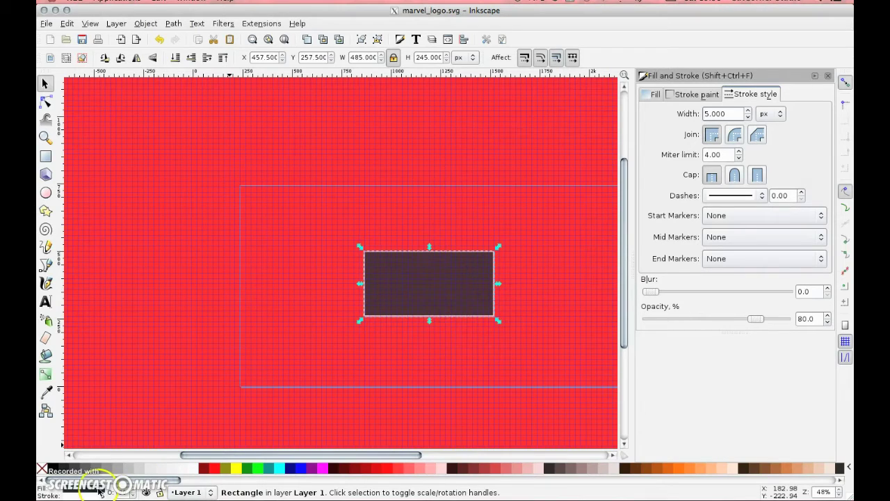
click(652, 94)
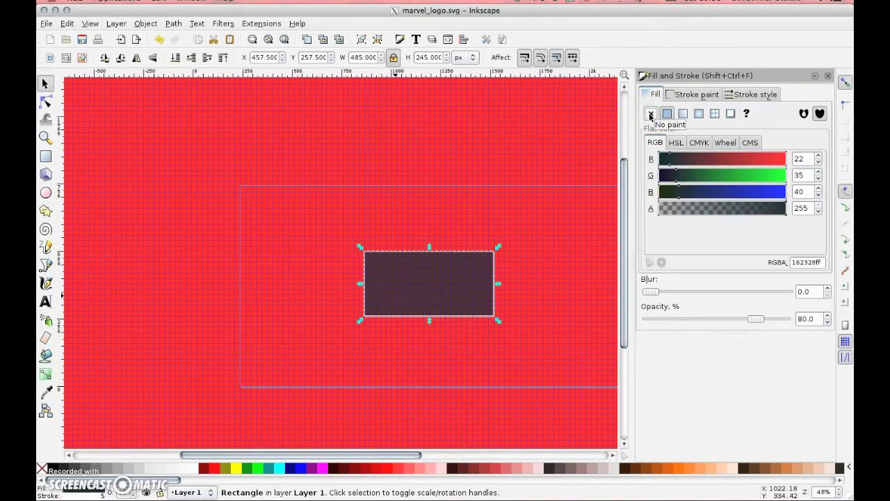
click(650, 97)
click(651, 114)
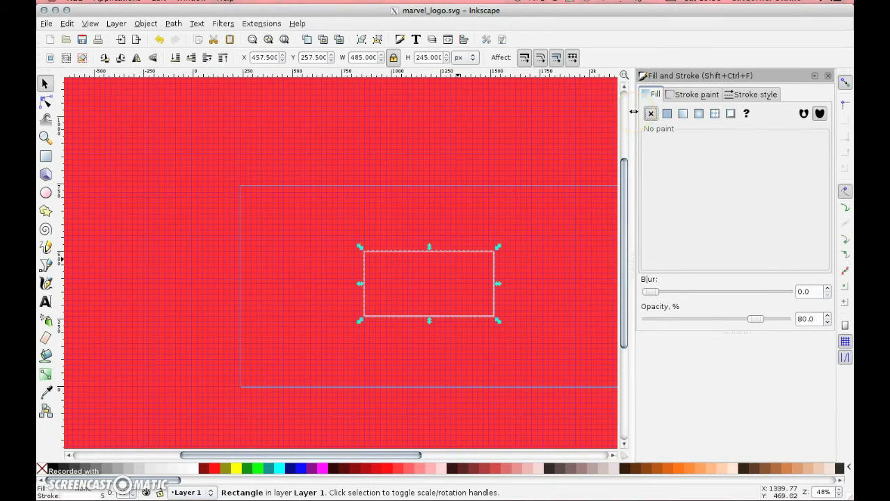
Step: Centre the rectangle on the page horizontally and vertically with Align and Distribute
click(830, 78)
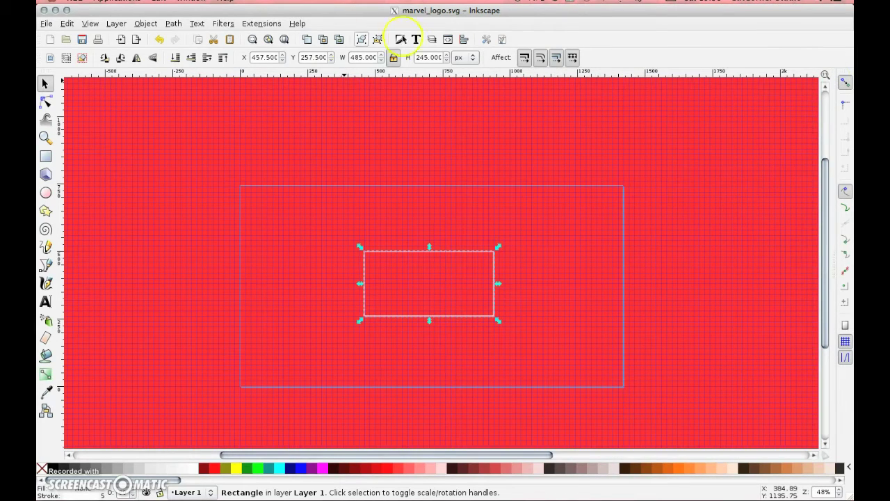
click(464, 39)
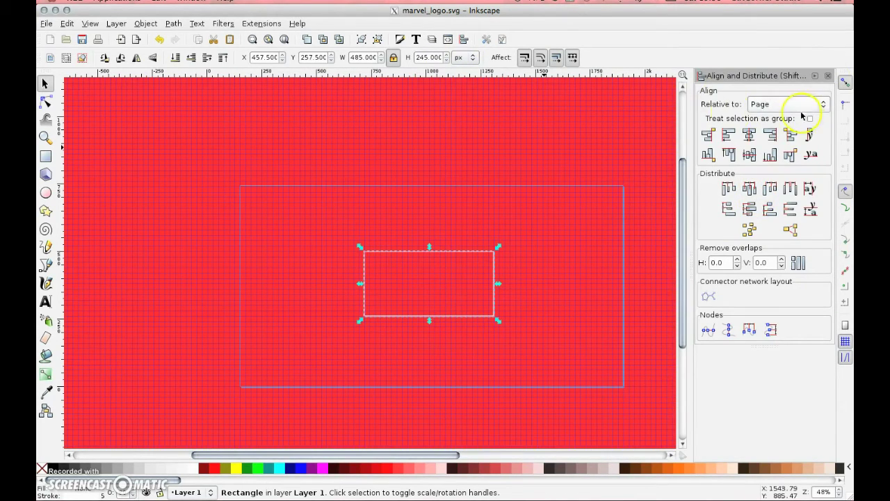
click(750, 135)
click(749, 155)
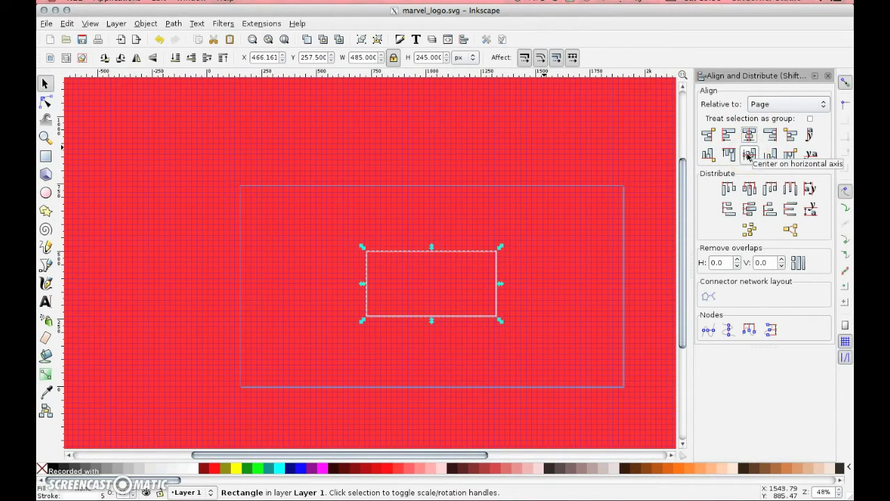
click(748, 155)
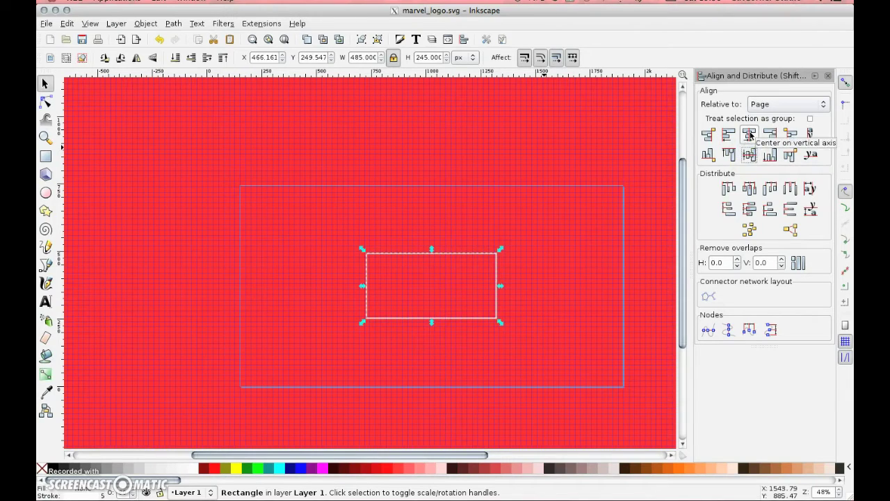
Step: Add white 'MARVEL' text near the page's upper left
click(559, 278)
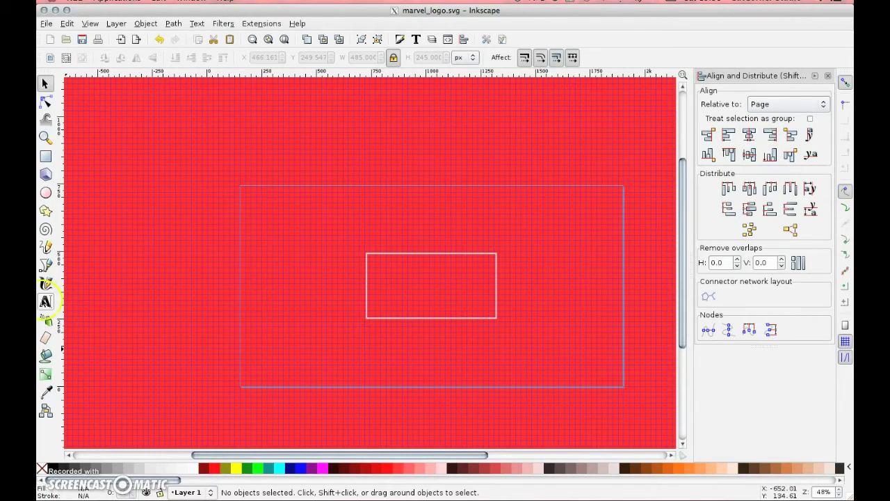
click(45, 303)
click(263, 208)
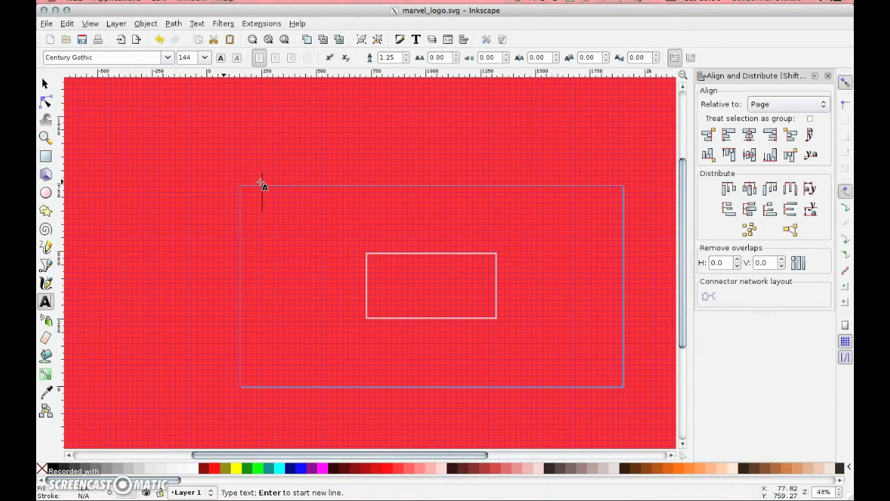
text(MA)
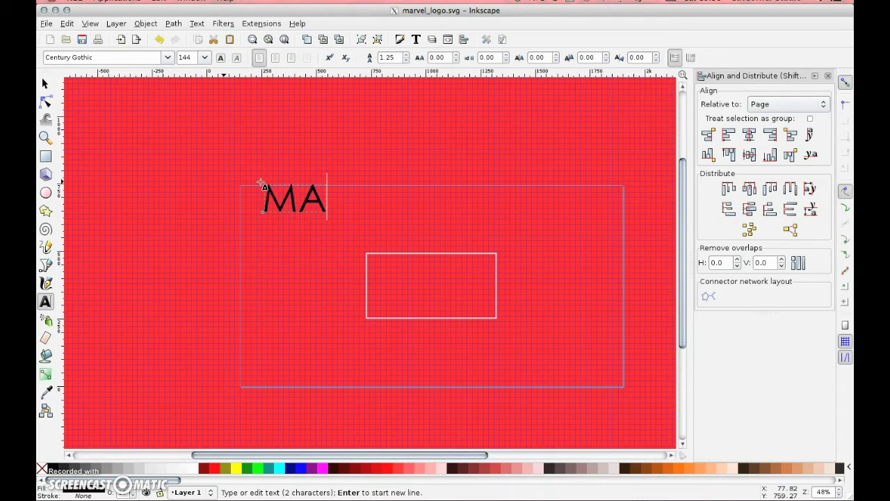
text(RV)
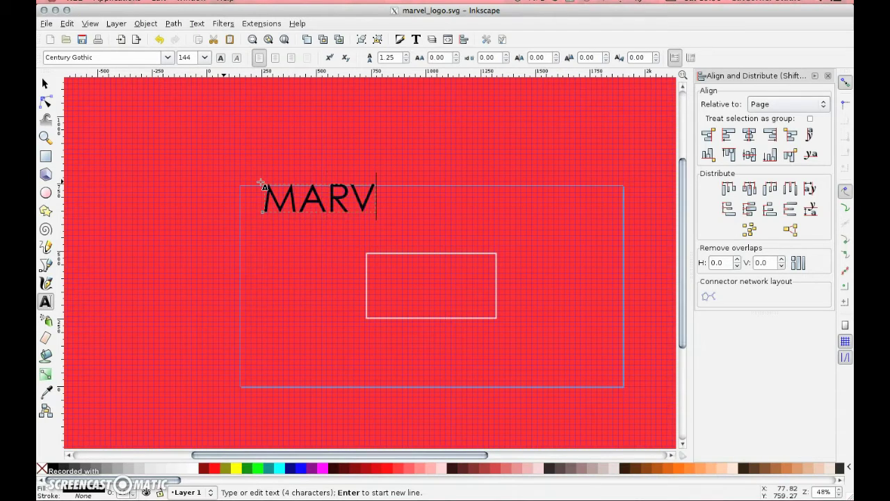
text(EL)
click(197, 468)
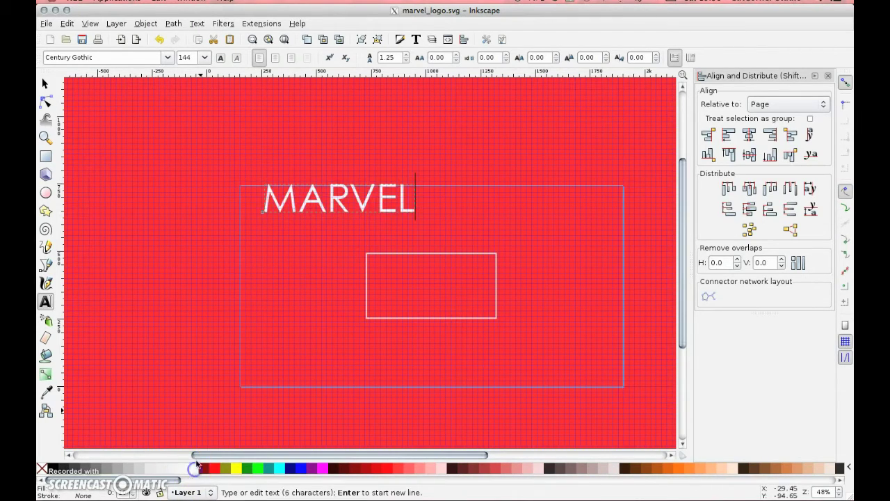
Step: Set MARVEL's font family to BentonSans ExtraComp Black
click(167, 58)
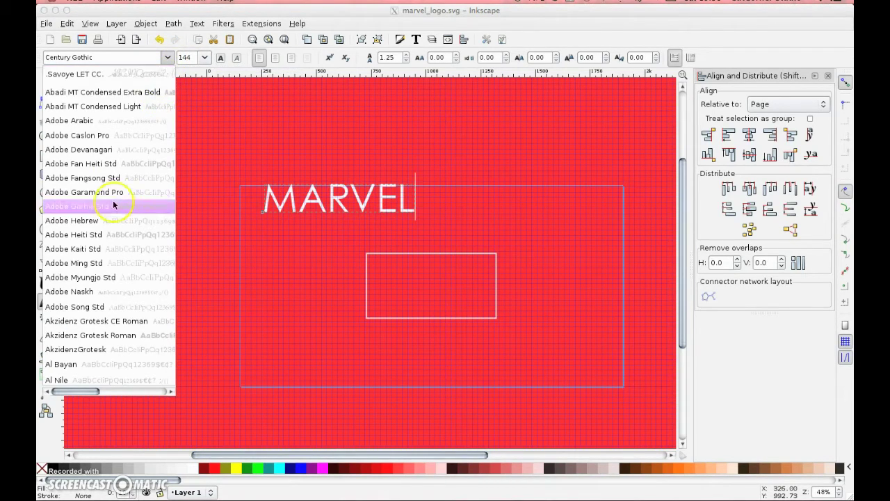
click(97, 53)
click(46, 58)
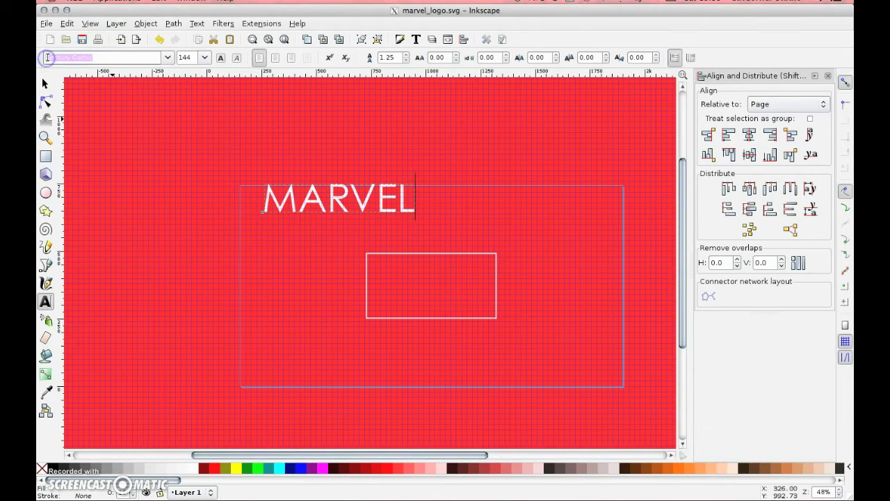
text(ENTON)
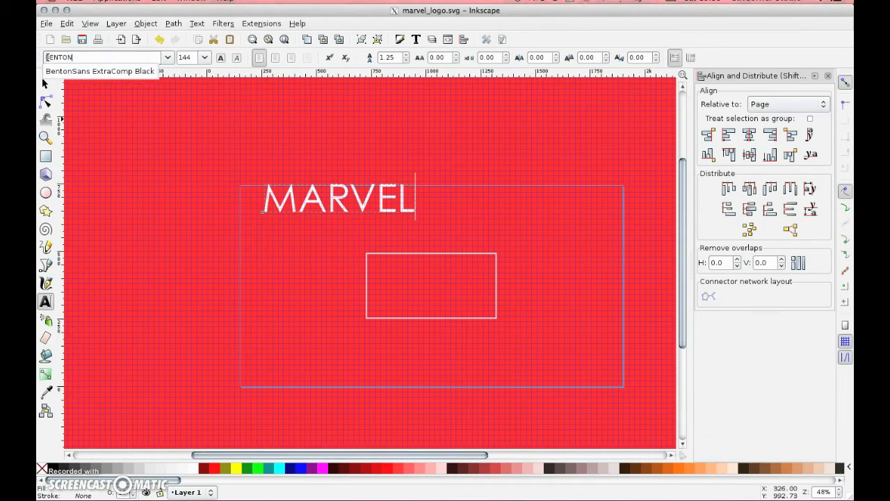
click(108, 70)
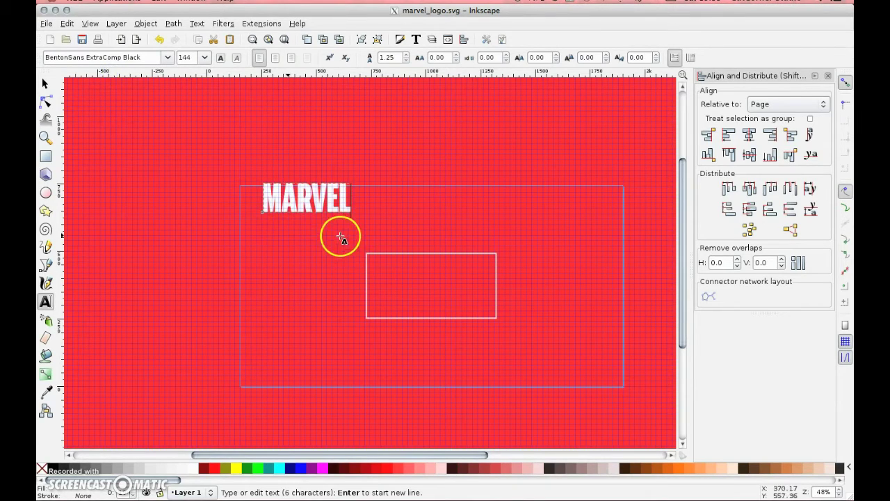
Step: Centre MARVEL on the page both horizontally and vertically
click(46, 83)
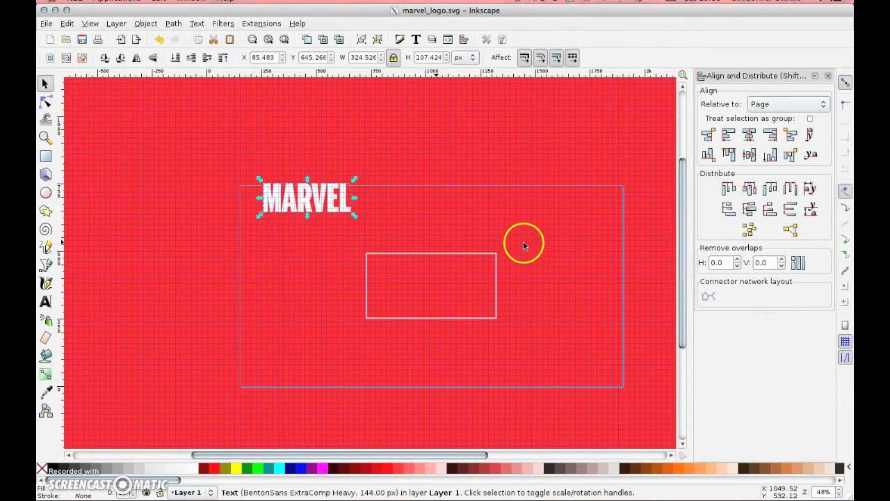
click(749, 135)
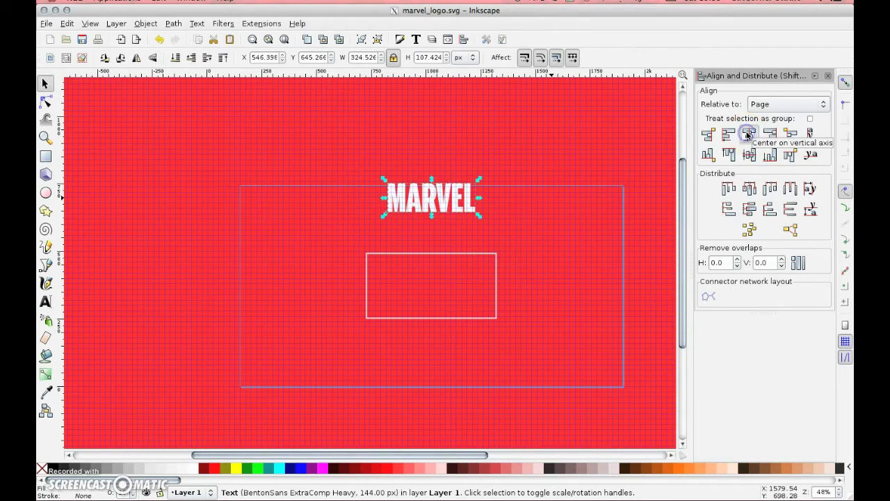
click(749, 155)
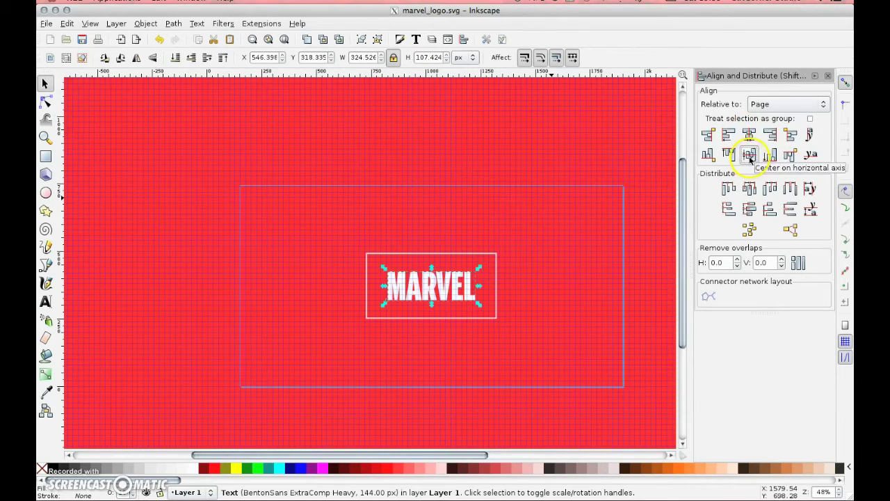
Step: Tighten MARVEL's letter spacing to about -1.81 px and re-centre it horizontally
click(45, 301)
click(389, 288)
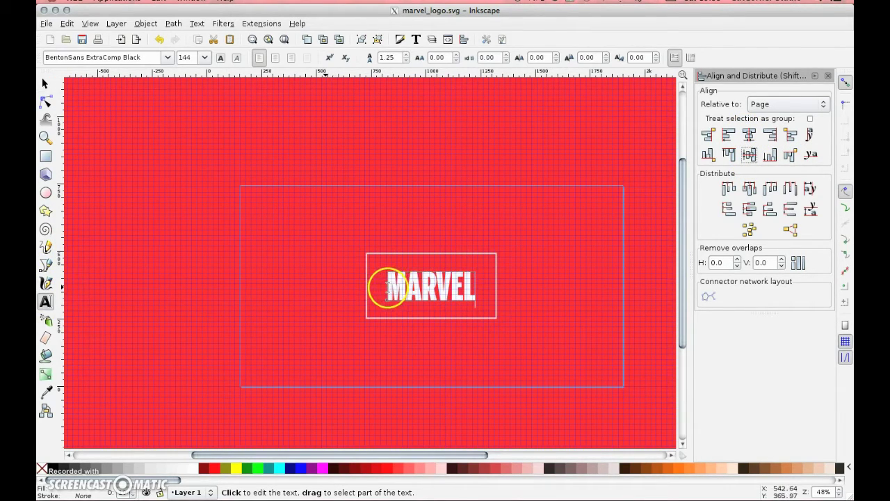
drag(379, 288, 471, 288)
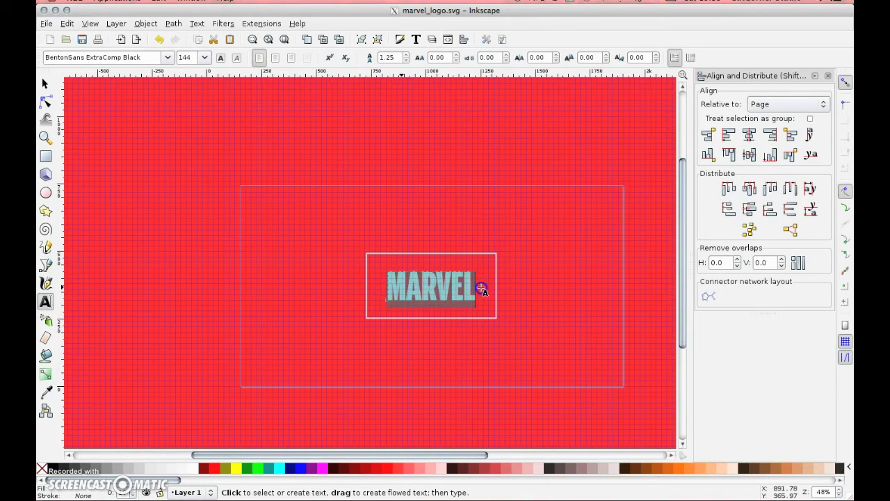
click(456, 61)
click(456, 61)
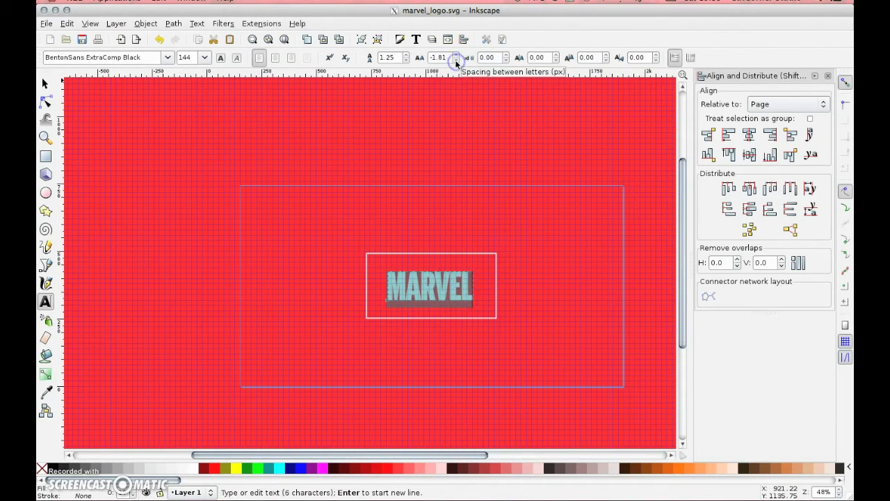
click(44, 82)
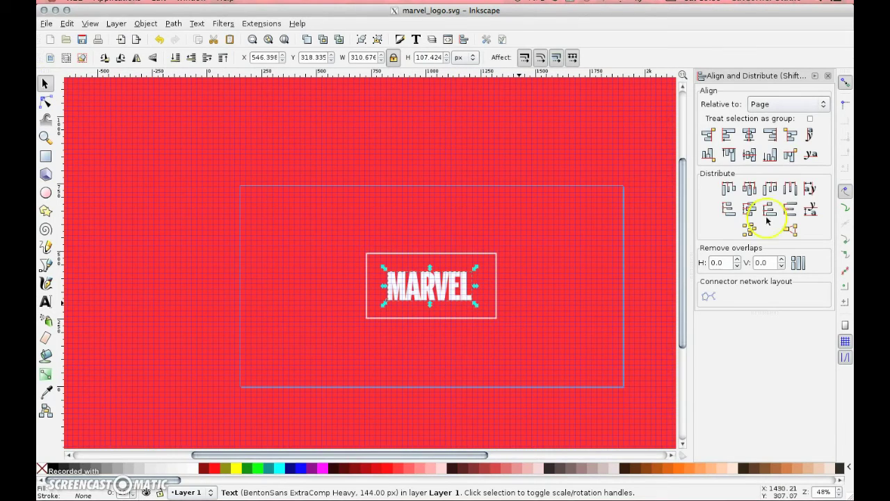
click(749, 135)
click(560, 287)
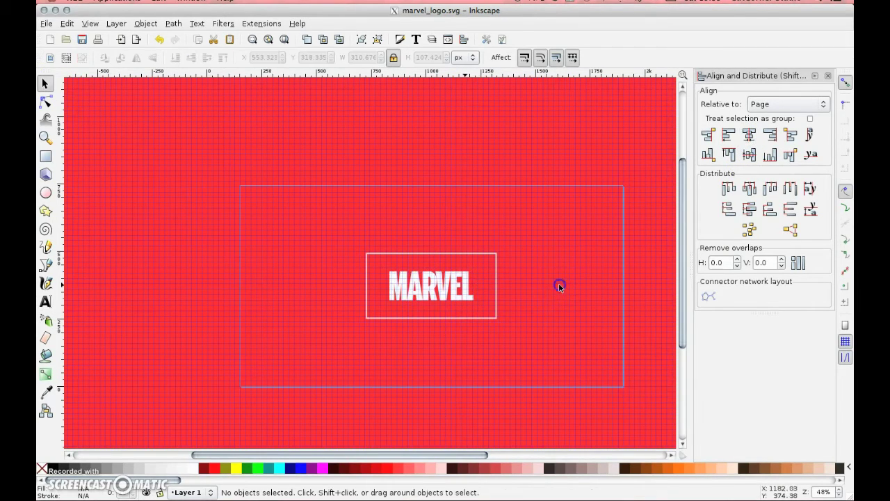
Step: Hide the grid and shrink the rectangle to about 343 × 137 px to frame MARVEL
click(419, 317)
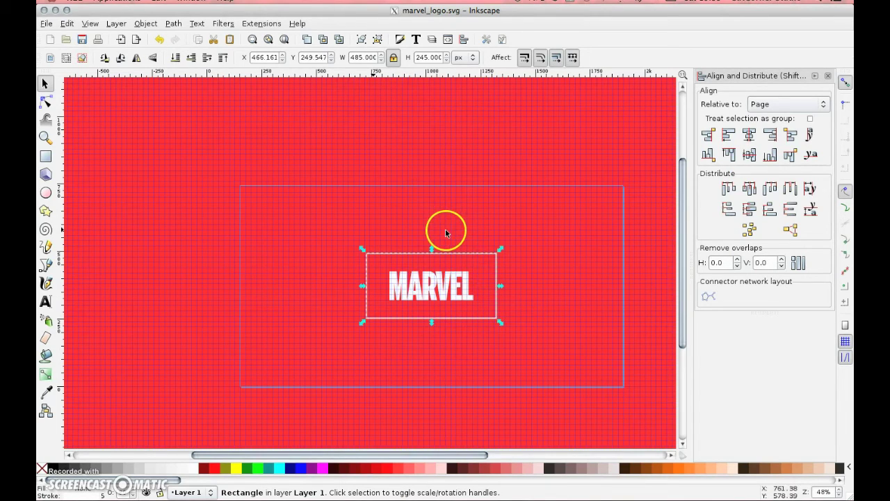
drag(431, 248, 431, 263)
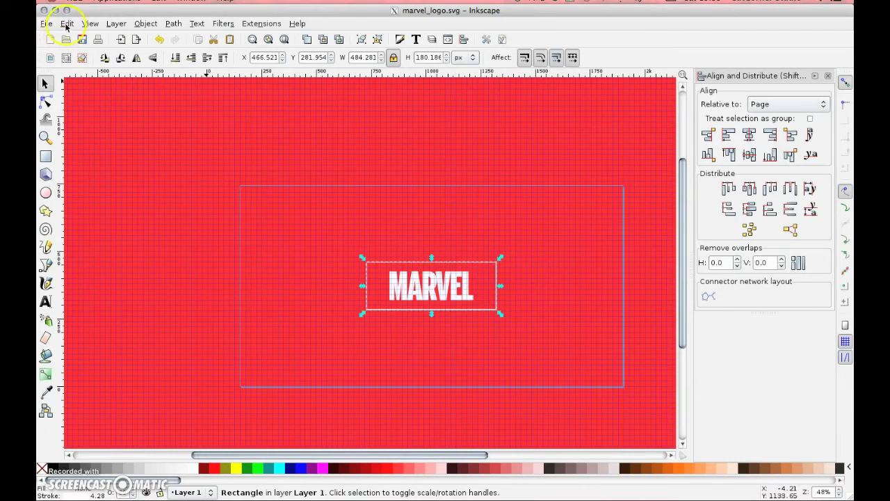
click(99, 28)
click(109, 71)
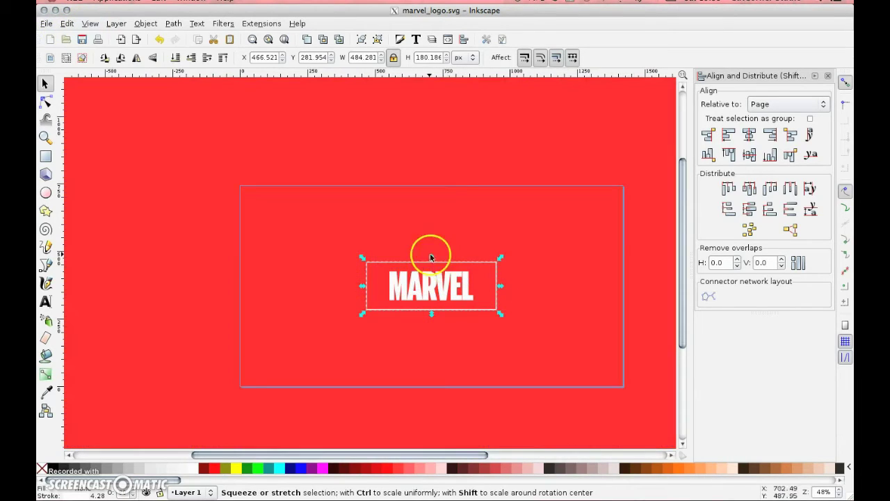
drag(433, 258, 436, 265)
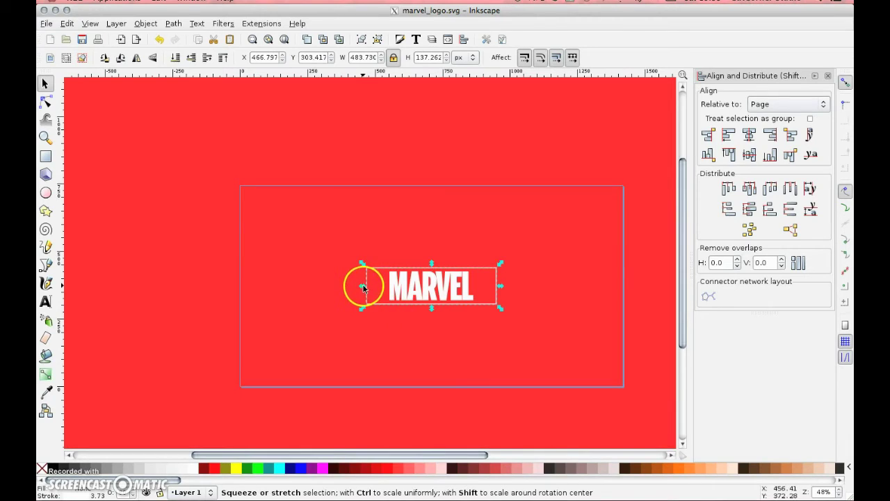
drag(363, 286, 382, 288)
click(425, 358)
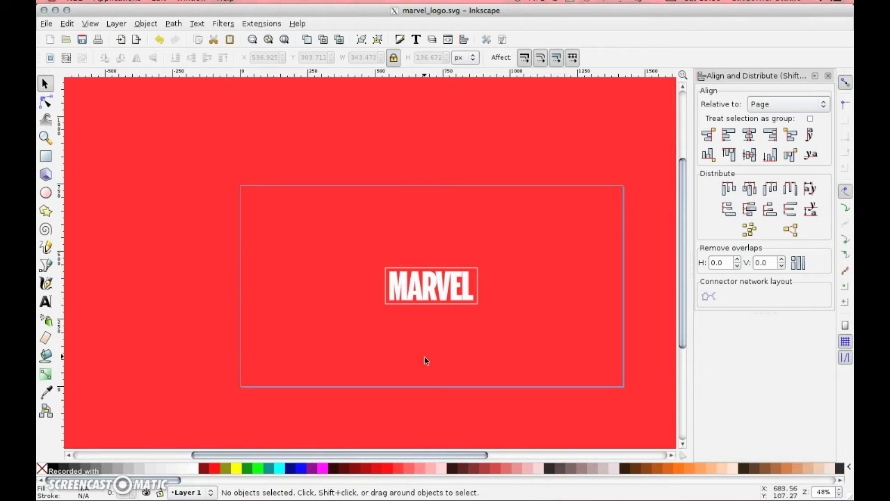
click(174, 215)
click(91, 24)
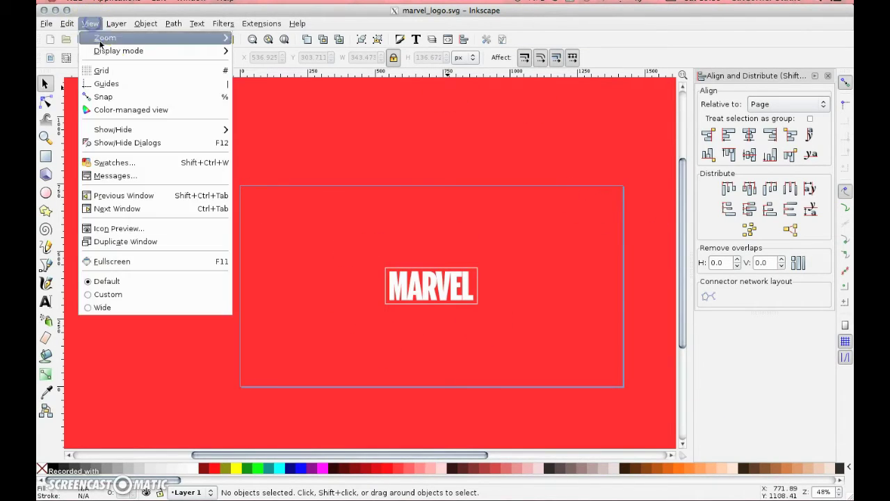
Step: Show the grid again and draw a rectangle covering the whole page
click(110, 66)
key(r)
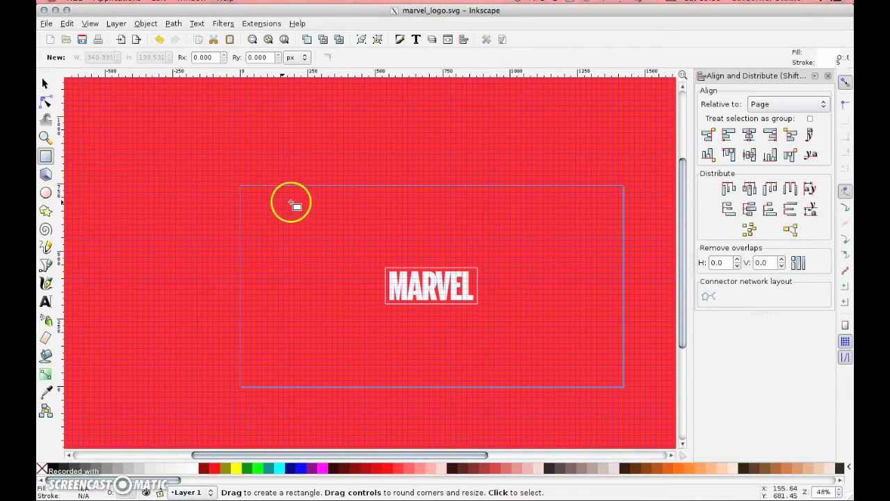
drag(224, 169, 639, 403)
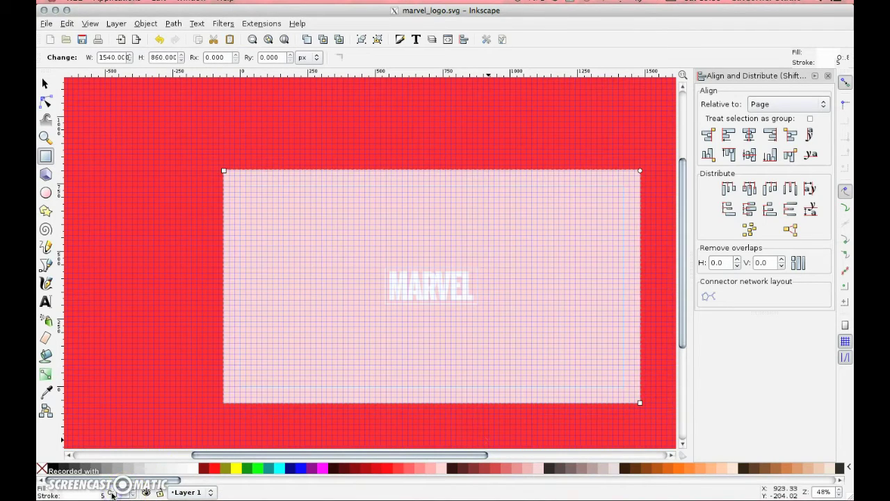
key(s)
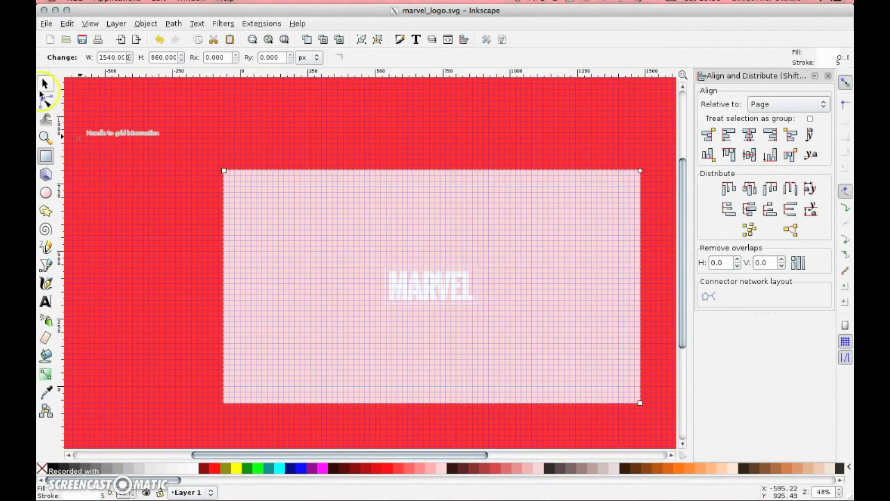
click(119, 188)
click(460, 258)
click(461, 259)
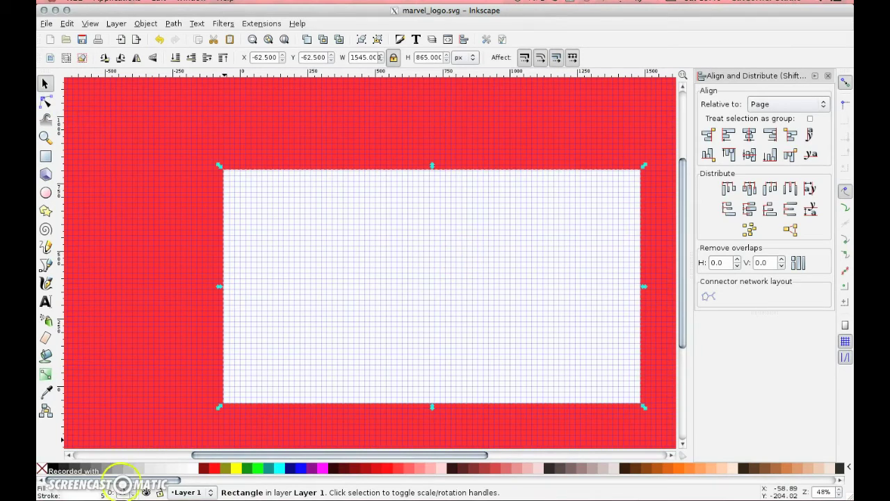
Step: Fill the page rectangle with red f11e22ff and remove its outline
click(399, 39)
drag(801, 260, 756, 262)
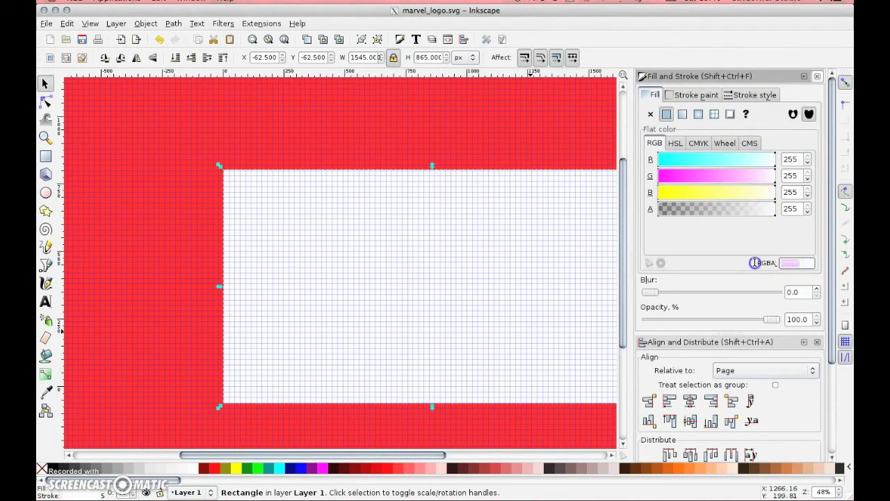
key(ctrl+v)
key(Return)
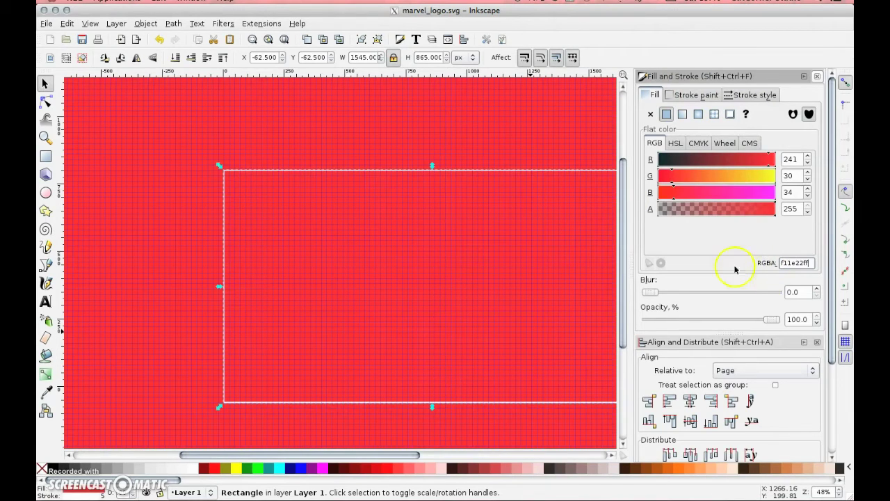
click(460, 220)
click(460, 219)
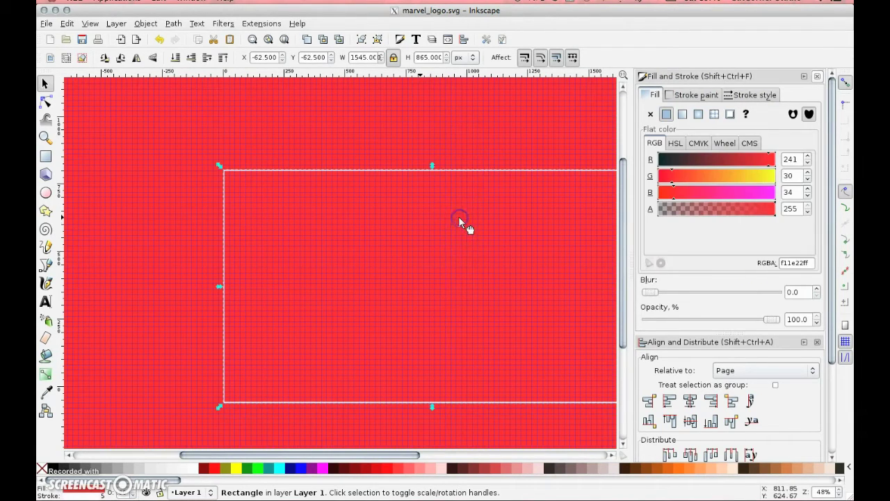
right_click(91, 496)
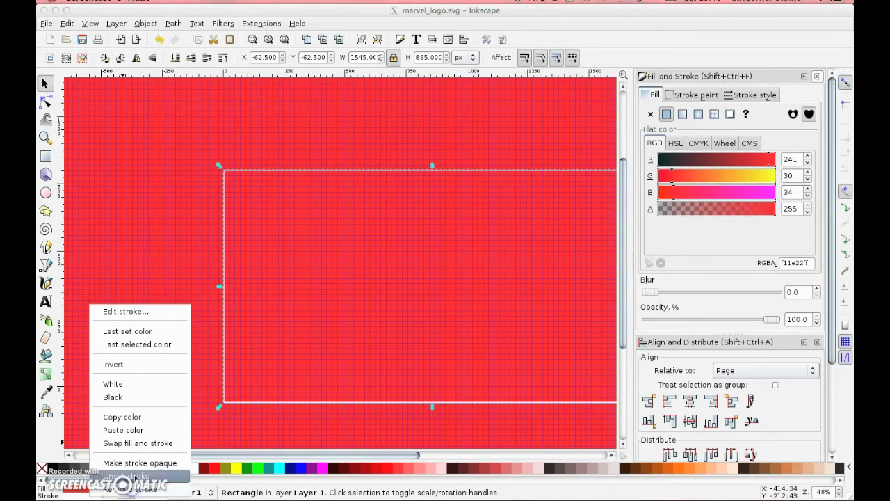
click(132, 490)
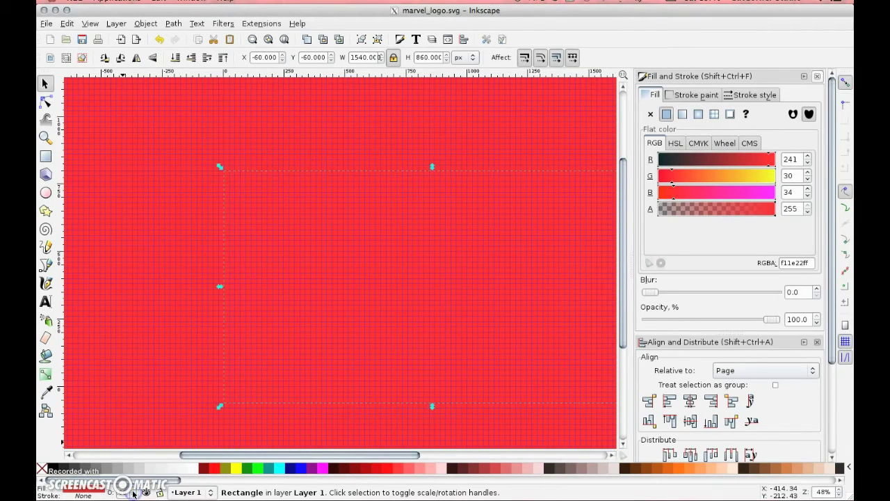
click(43, 374)
click(102, 58)
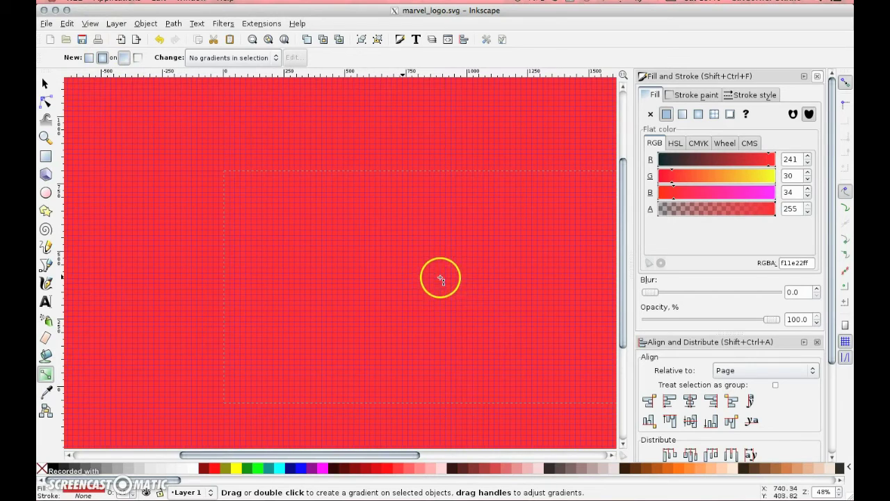
Step: Fill the page rectangle with a widened radial red gradient whose outer stop is #800000
drag(440, 278, 441, 397)
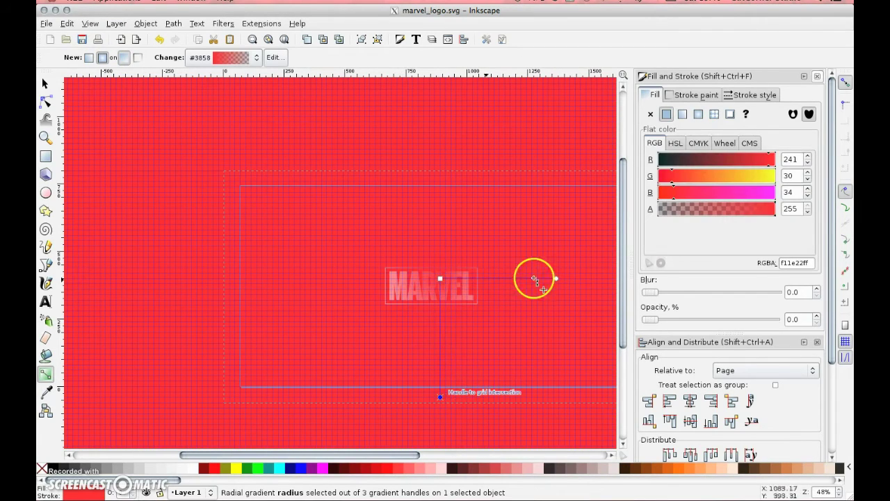
drag(402, 457, 462, 455)
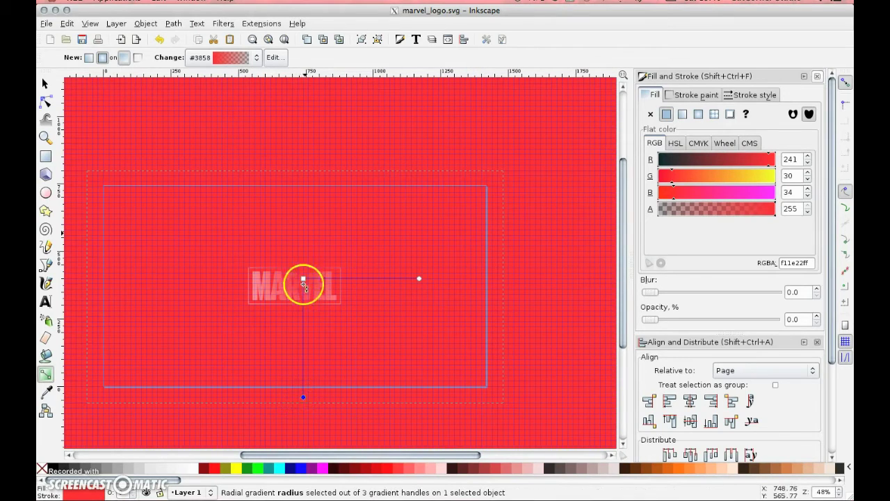
double_click(420, 280)
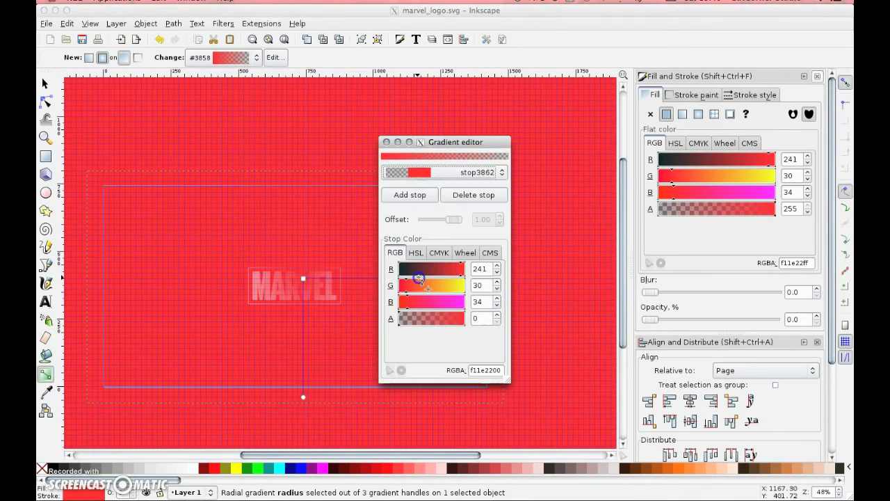
click(387, 141)
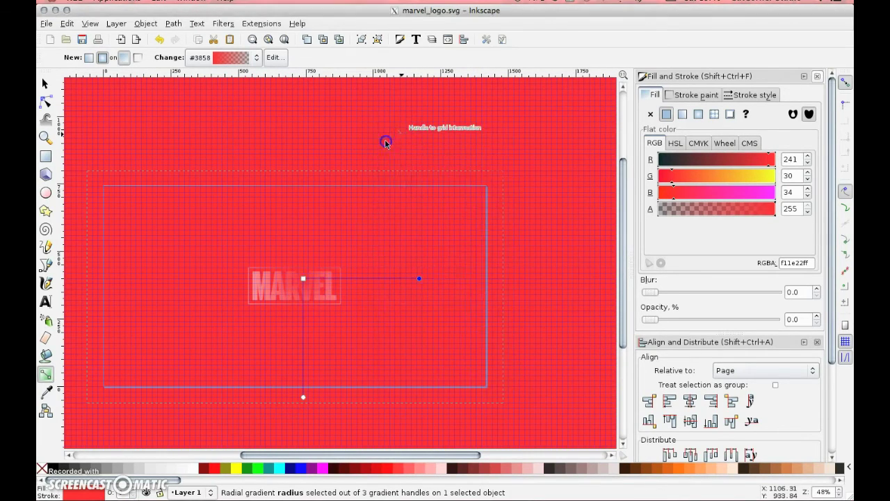
drag(417, 279, 530, 279)
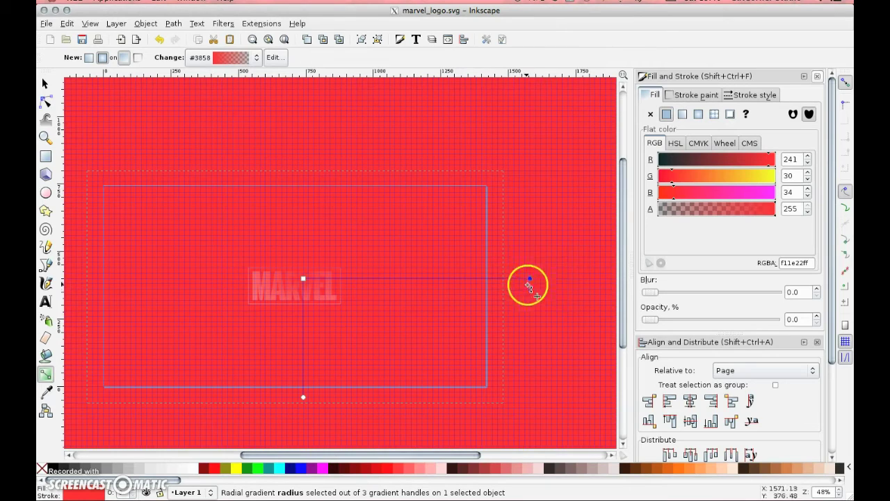
click(354, 469)
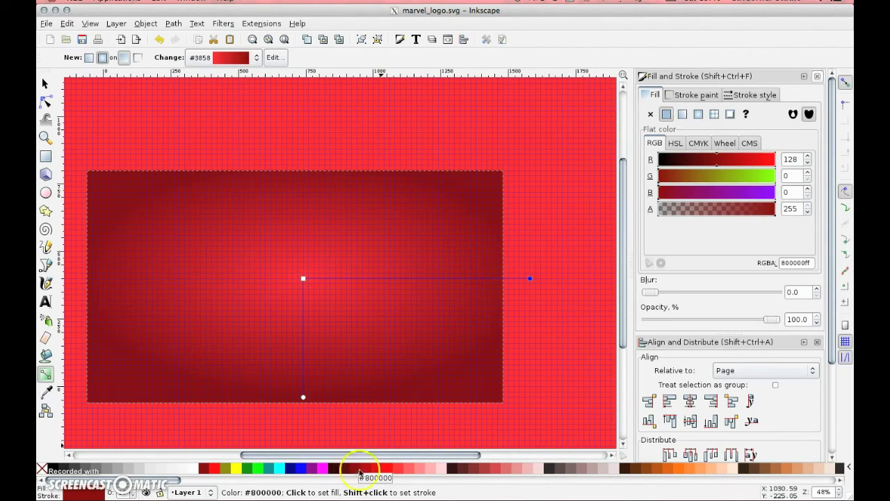
click(46, 84)
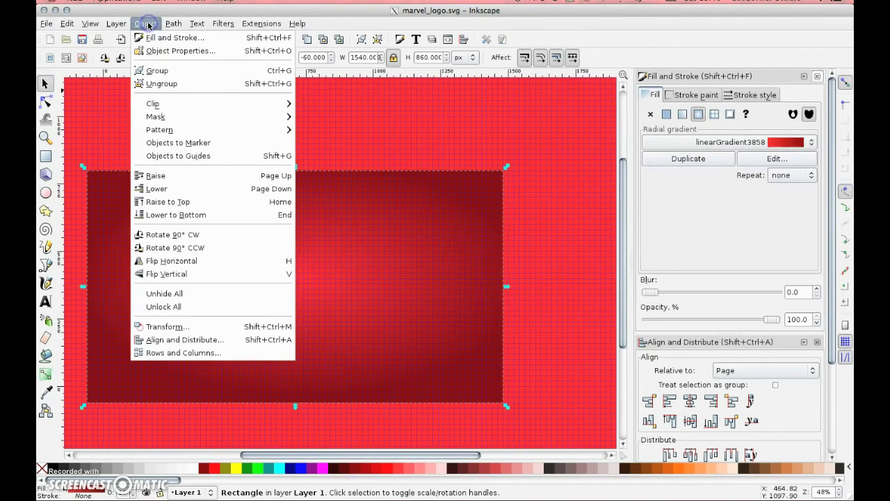
Step: Lower the gradient rectangle to the bottom and hide the canvas grid
click(176, 214)
click(510, 95)
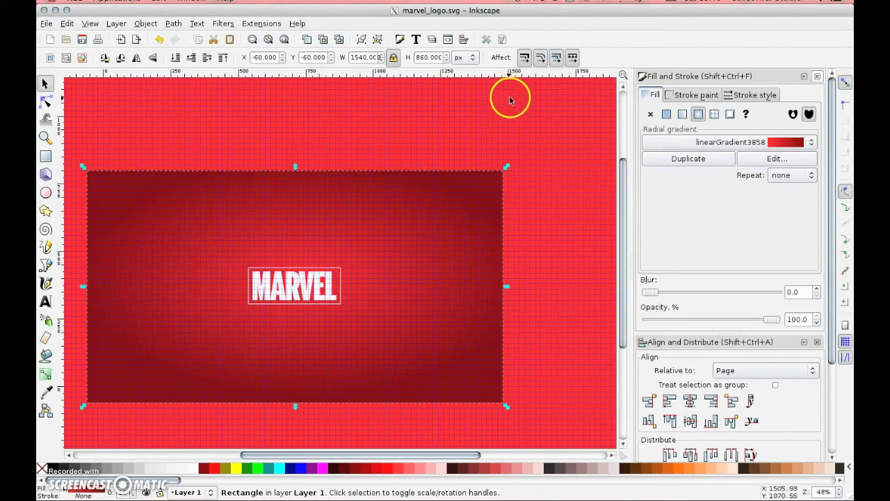
click(99, 26)
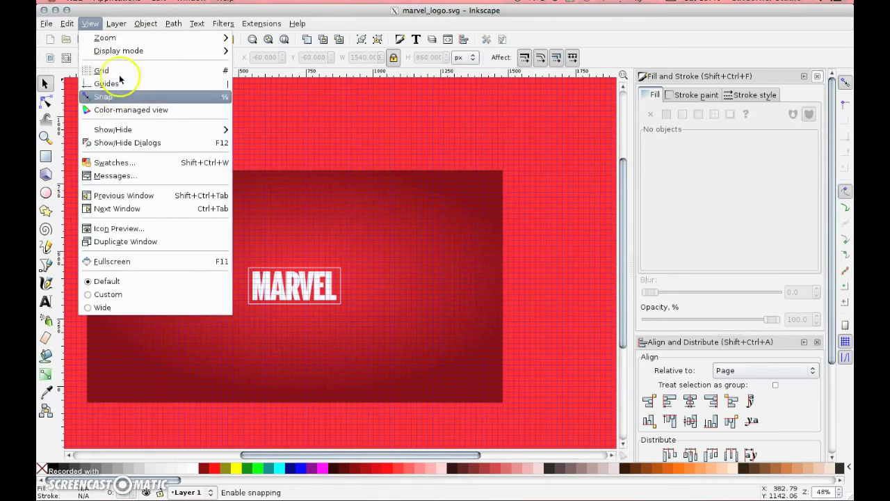
click(112, 67)
Step: Group the MARVEL text and its box together
drag(554, 326, 189, 254)
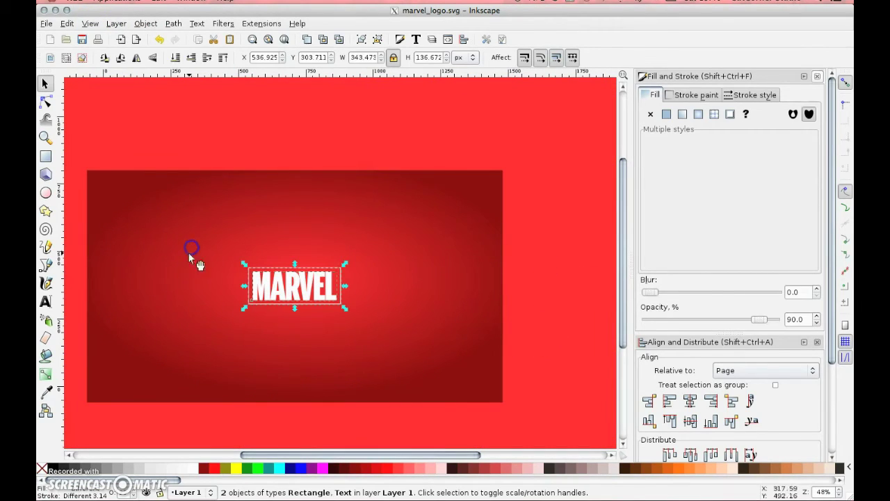
click(145, 23)
click(158, 66)
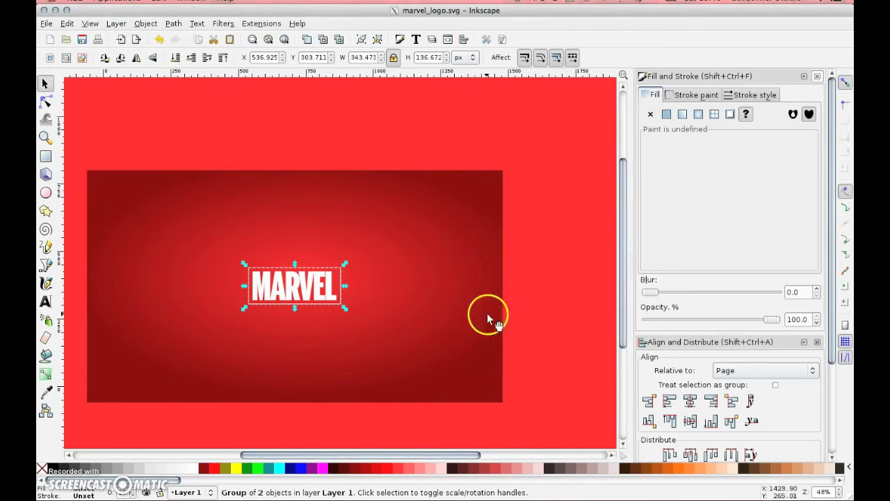
Step: Apply a Drop Shadow with 2 px blur, 50% opacity and 2 px offsets to the MARVEL group
click(221, 24)
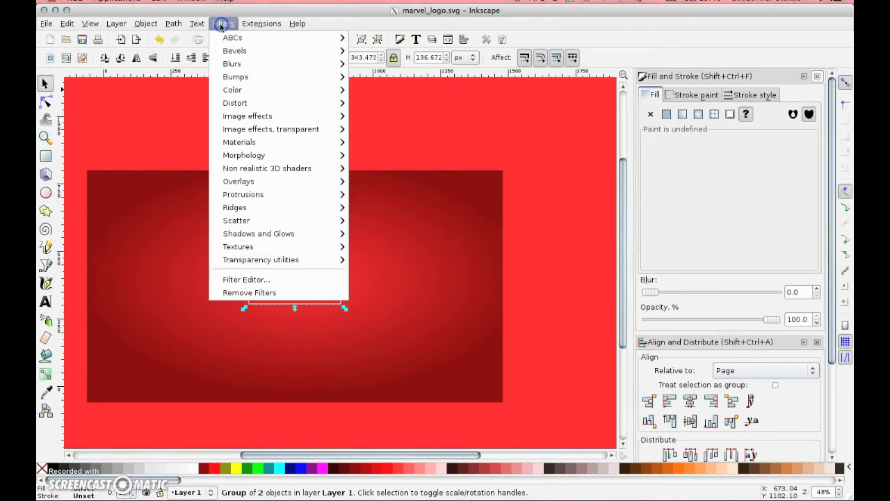
mouse_move(300, 235)
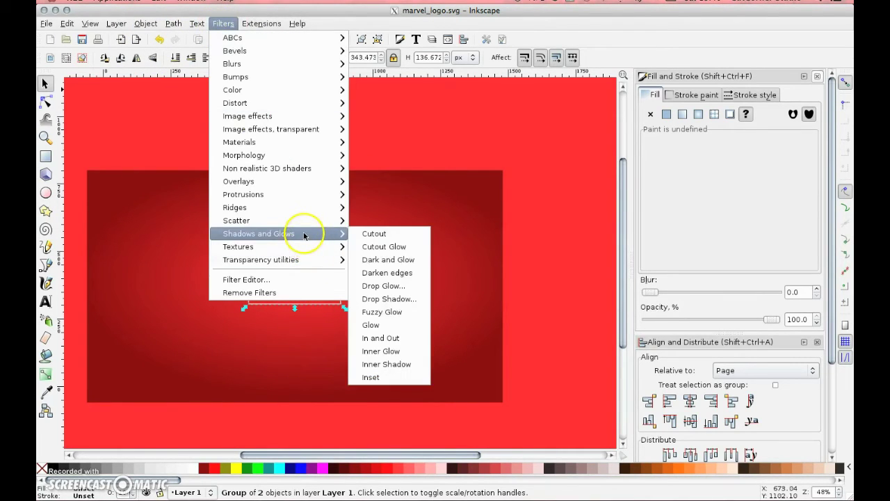
click(389, 298)
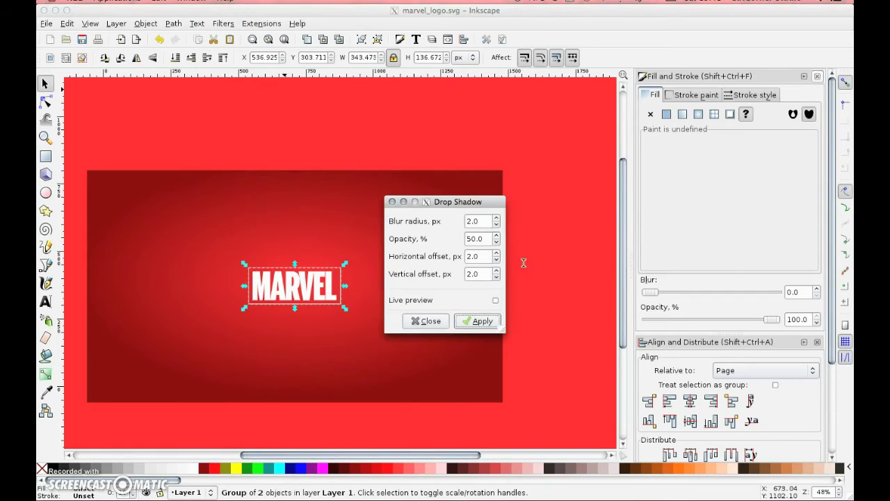
click(483, 254)
click(480, 323)
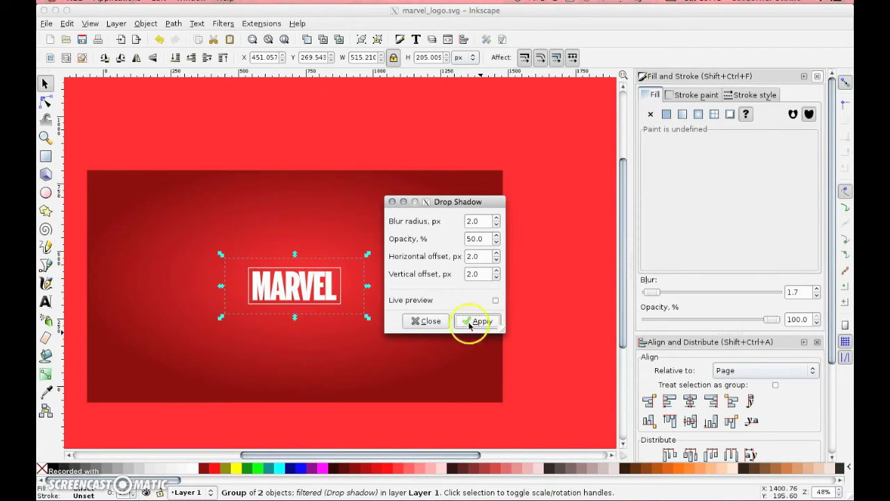
click(426, 321)
click(563, 300)
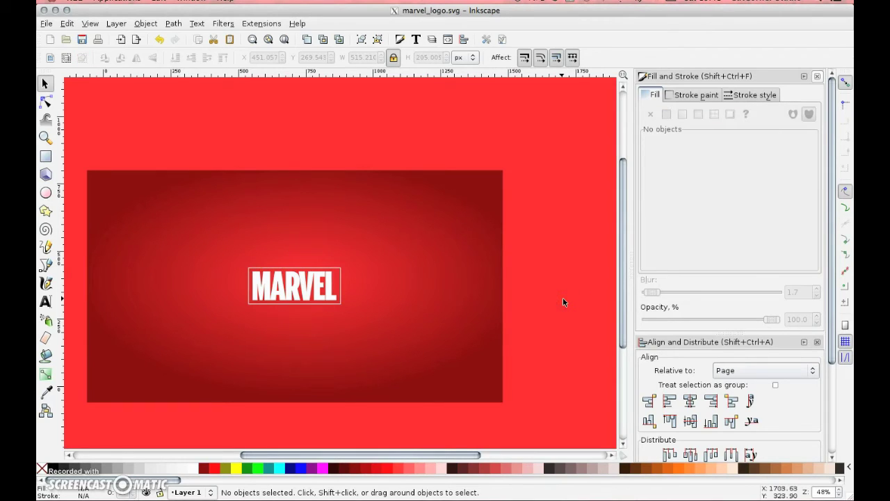
Step: Set the bitmap export to the whole page, saving as LOGO_MARVEL.png on the Desktop
click(46, 23)
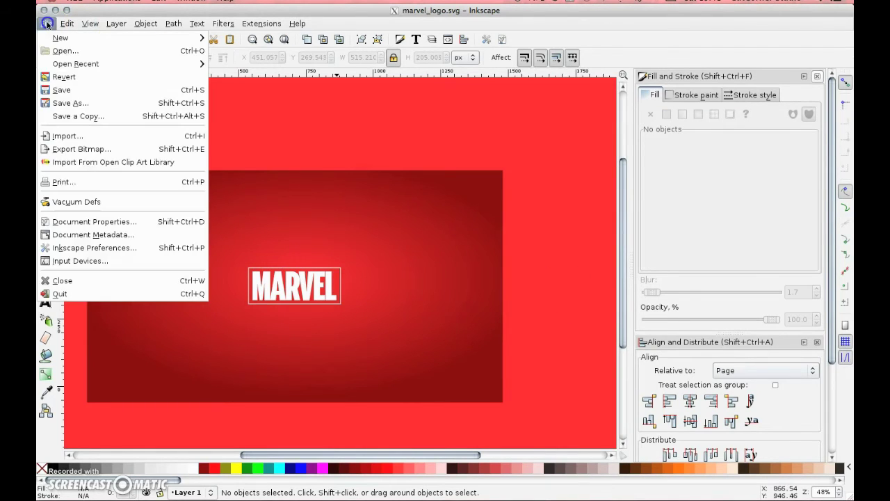
click(91, 148)
click(584, 143)
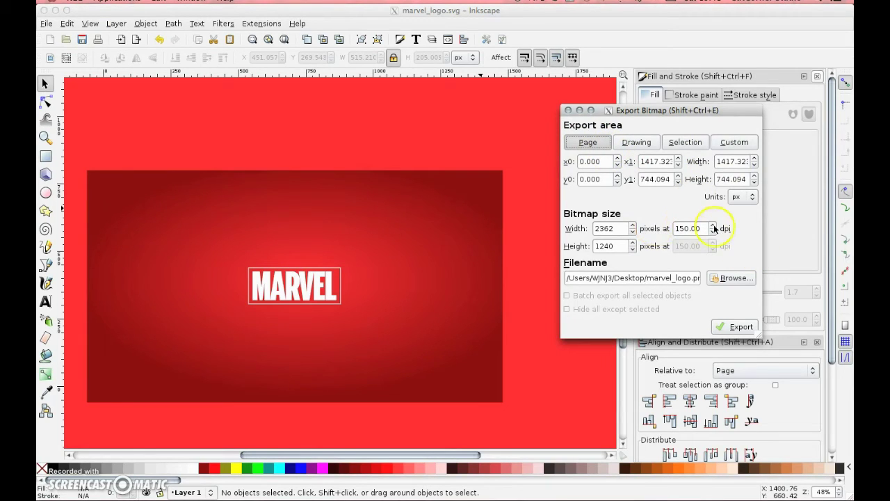
click(733, 278)
click(269, 235)
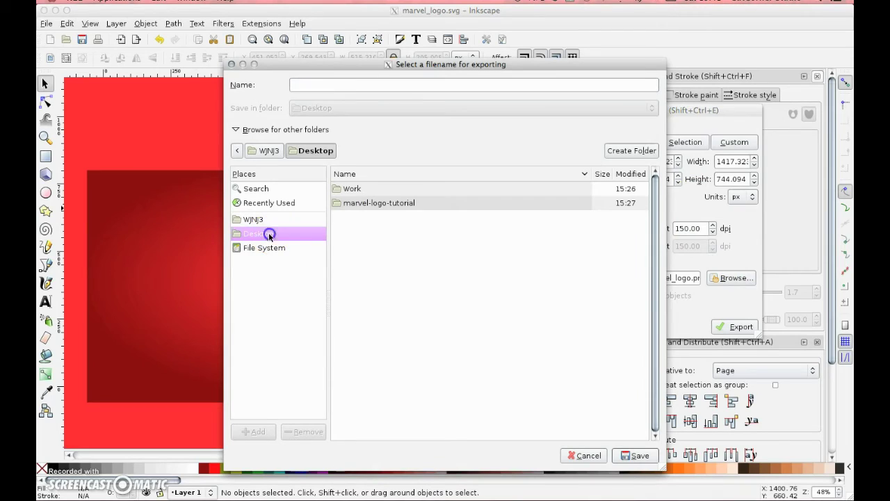
click(310, 84)
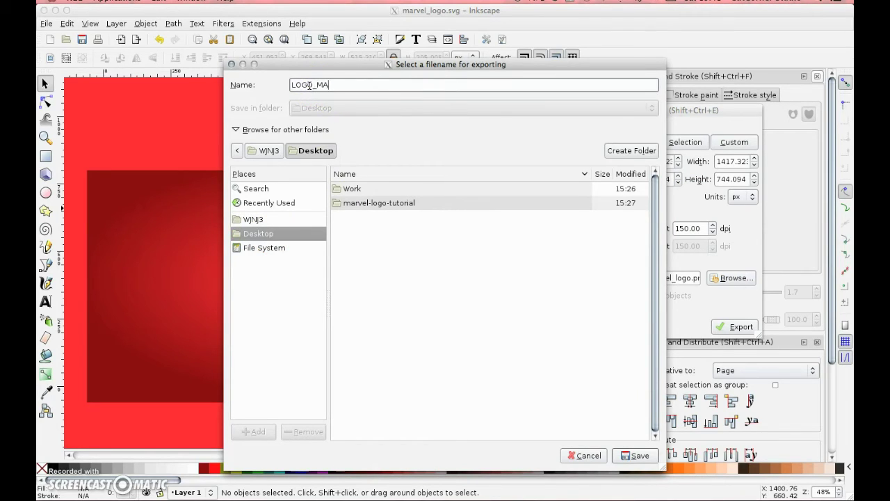
click(633, 456)
Step: Export the 2362×1240 PNG and quit Inkscape
click(730, 332)
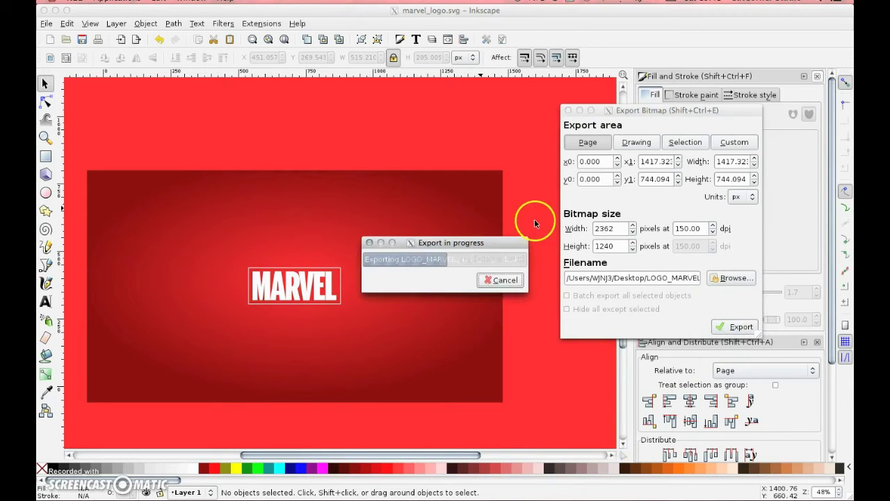
click(568, 110)
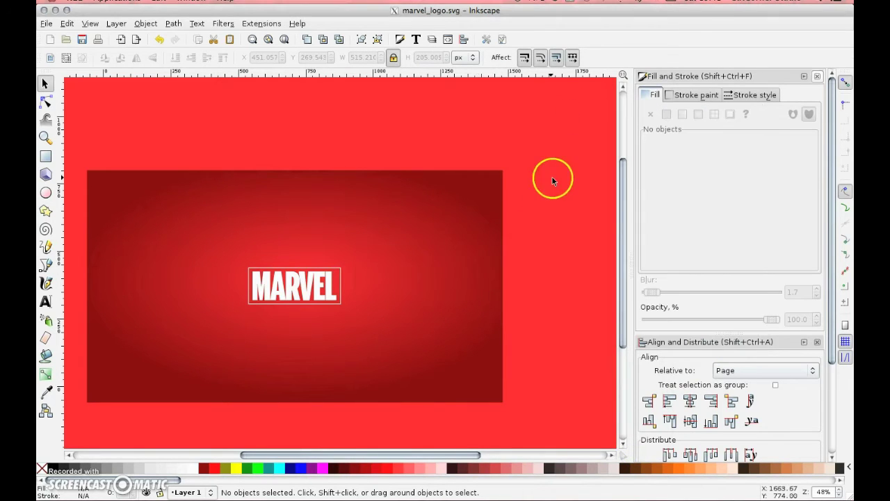
click(56, 9)
Step: Open LOGO_MARVEL.png from the desktop with GIMP
click(817, 94)
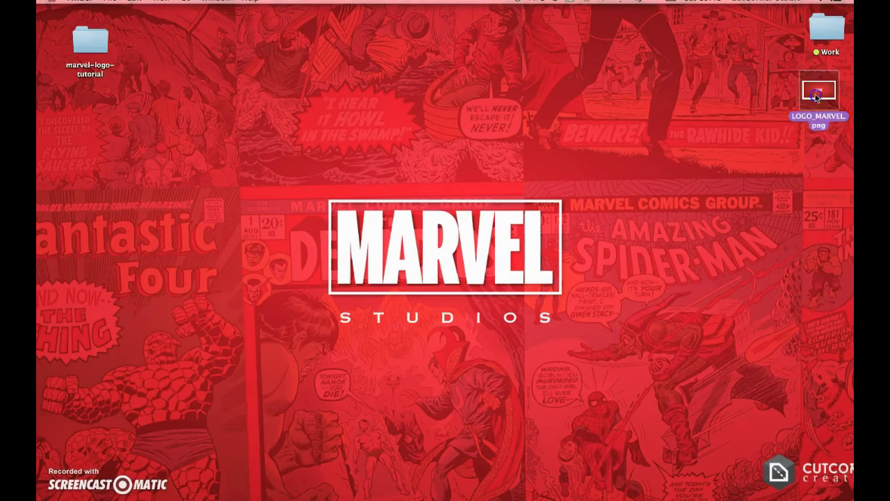
right_click(817, 94)
mouse_move(735, 108)
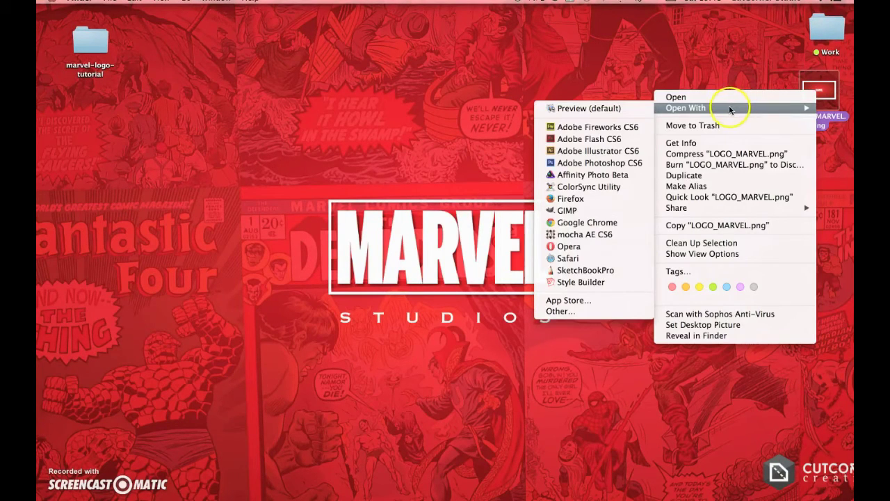
click(624, 207)
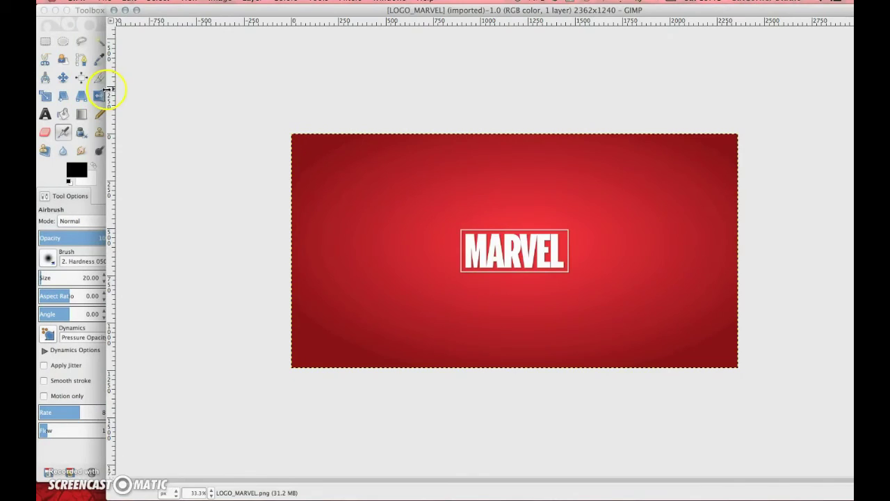
Step: Rearrange the GIMP image window so the Layers panel is visible
drag(107, 89, 437, 92)
drag(585, 15, 285, 16)
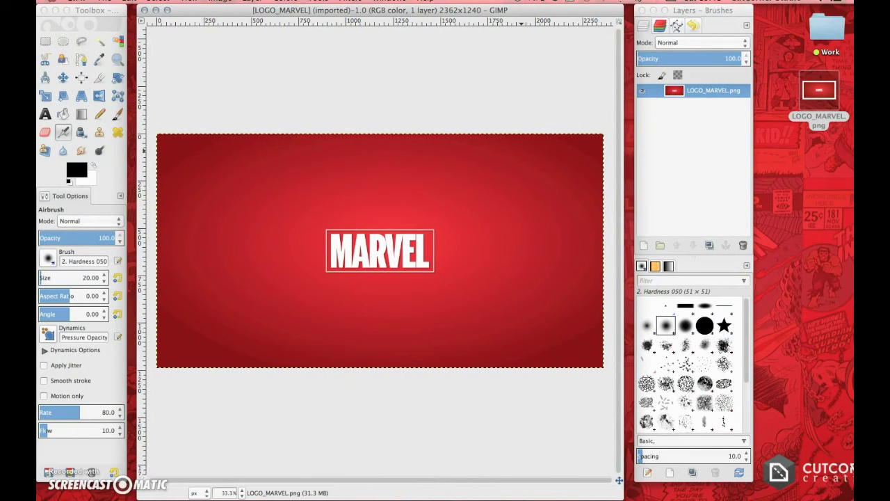
click(716, 9)
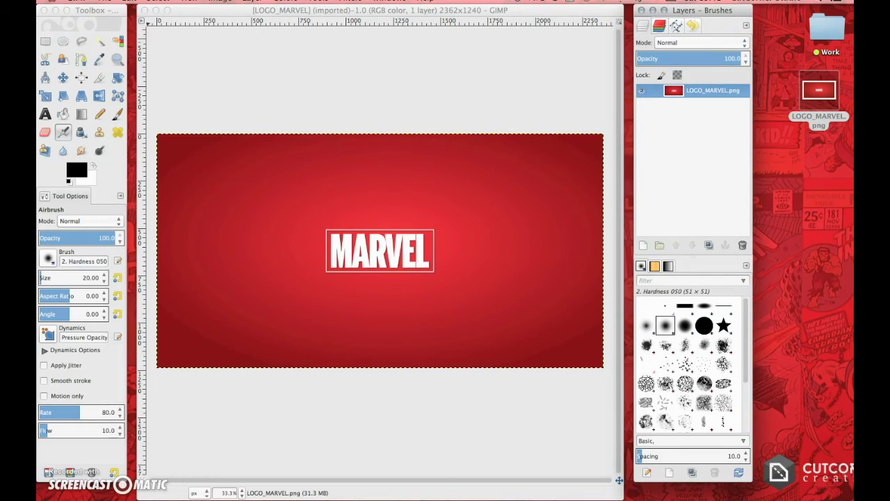
Step: Open comic_book_strip.jpg from marvel-logo-tutorial as a new layer, converting it to sRGB
click(104, 2)
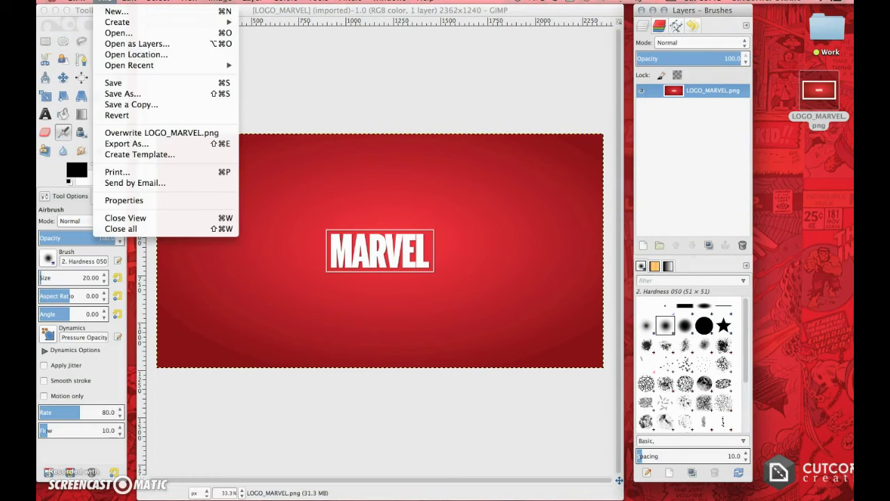
click(118, 32)
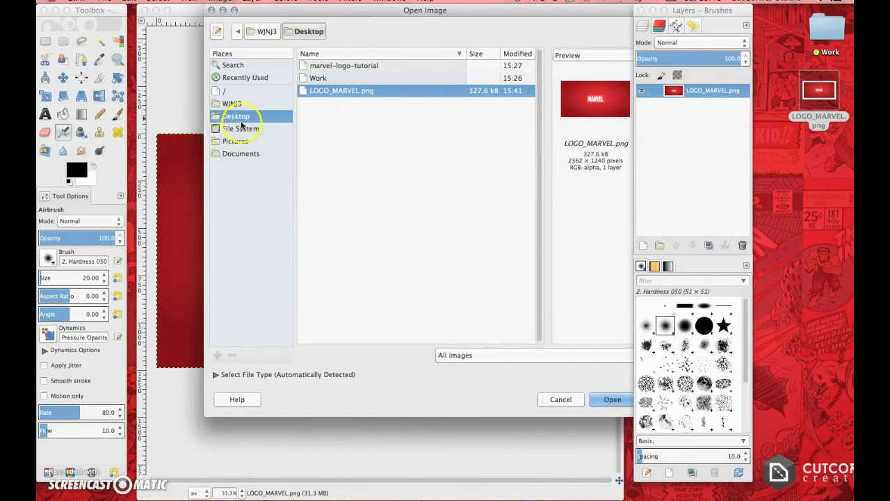
double_click(355, 67)
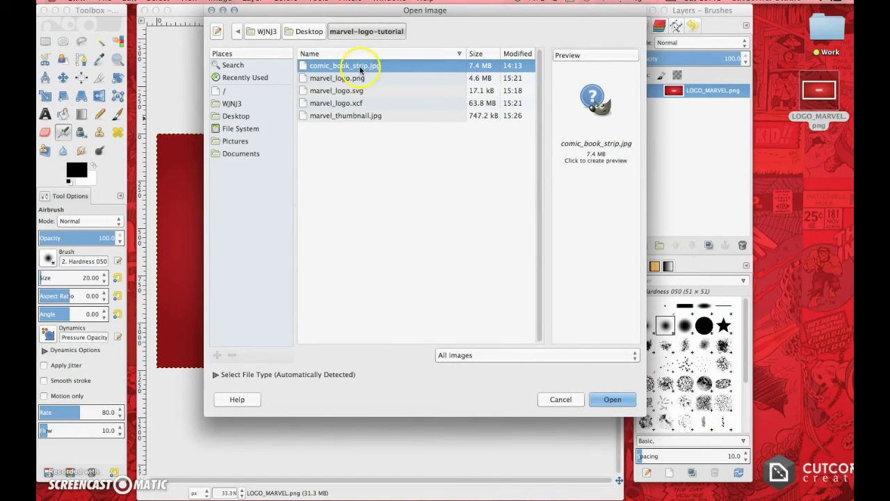
click(613, 400)
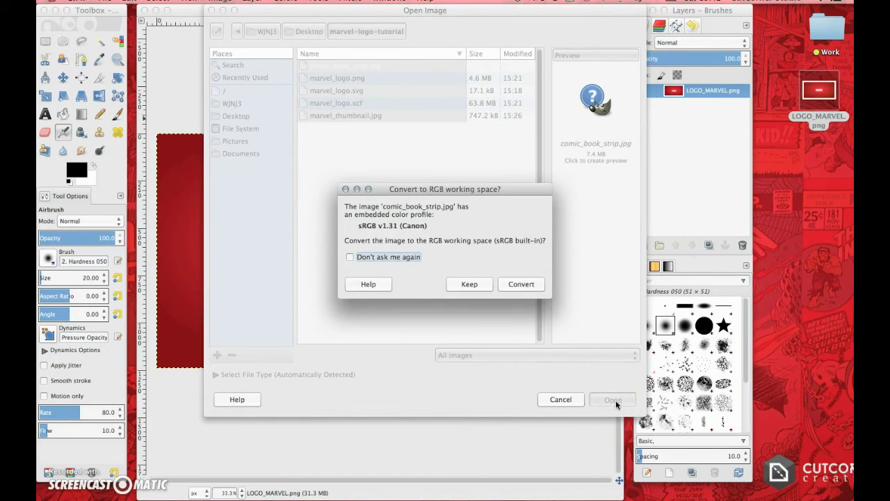
click(520, 285)
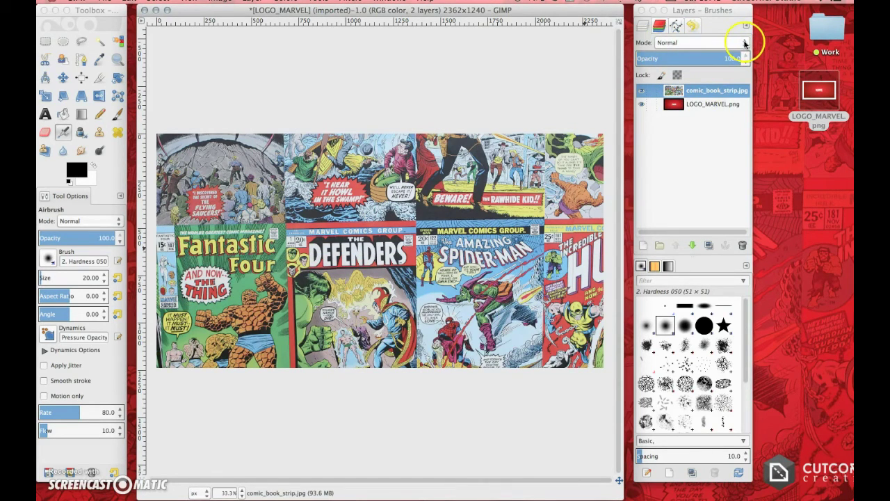
Step: Set the comic_book_strip.jpg layer's blend mode to Overlay and preview the result
click(744, 44)
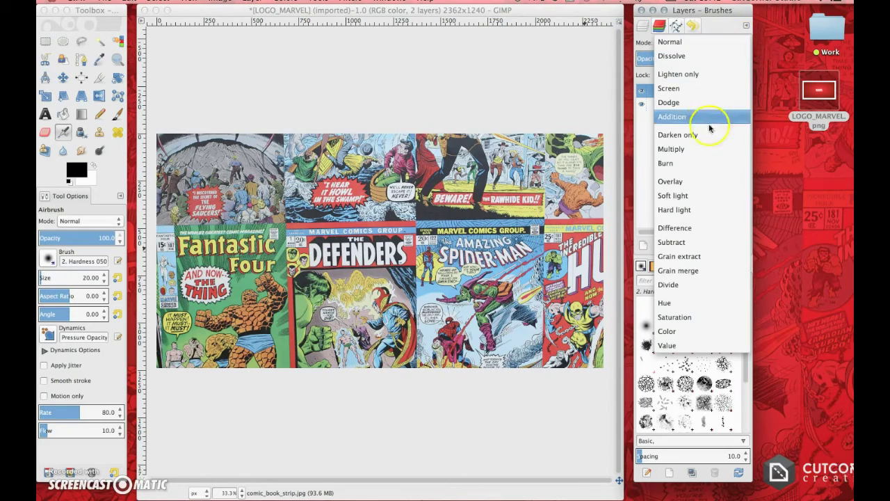
click(698, 182)
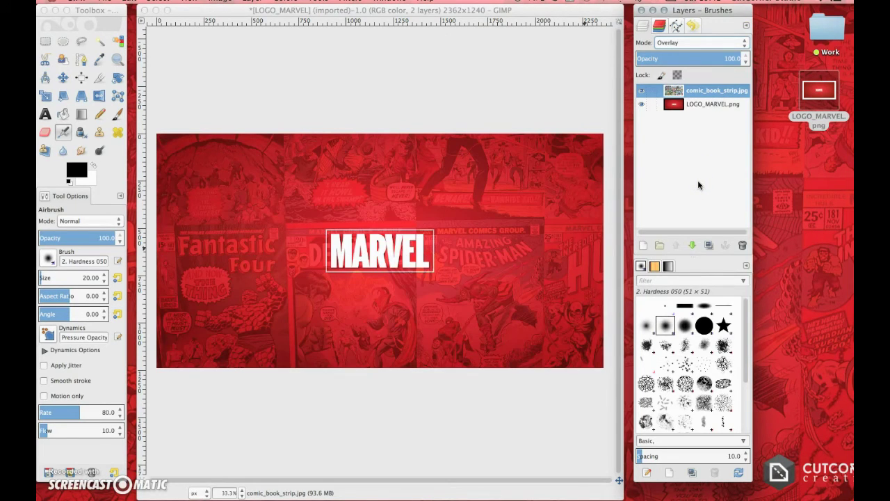
click(345, 264)
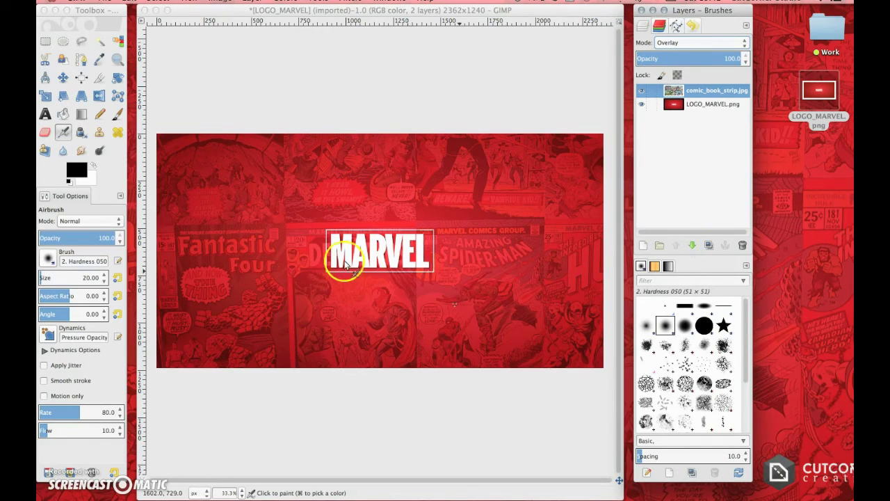
click(157, 11)
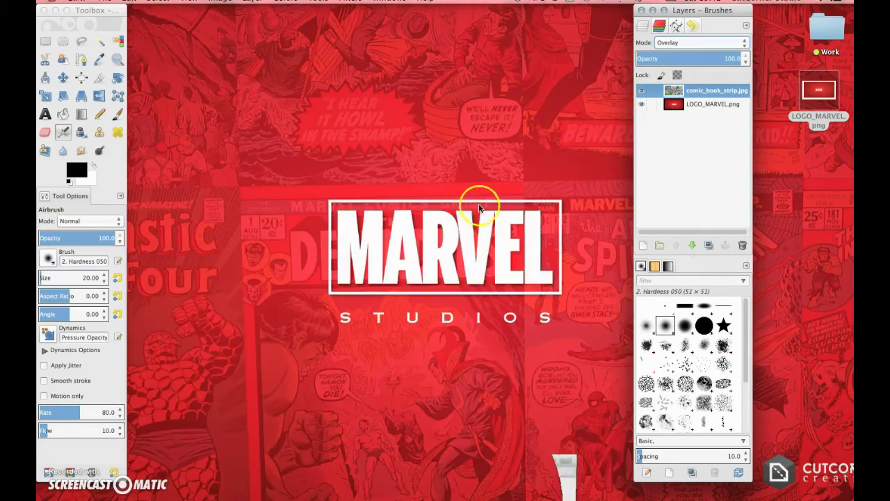
click(513, 490)
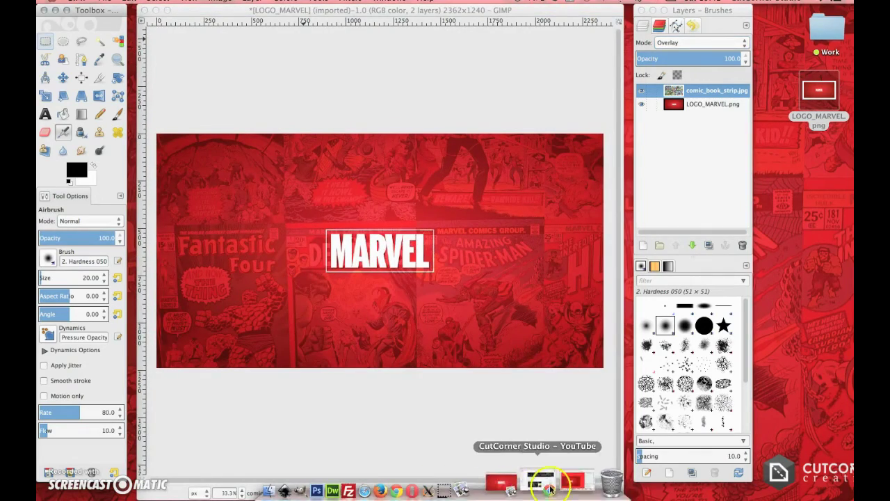
Step: Back in marvel_logo.svg, add the text STUDIOS below MARVEL
click(552, 481)
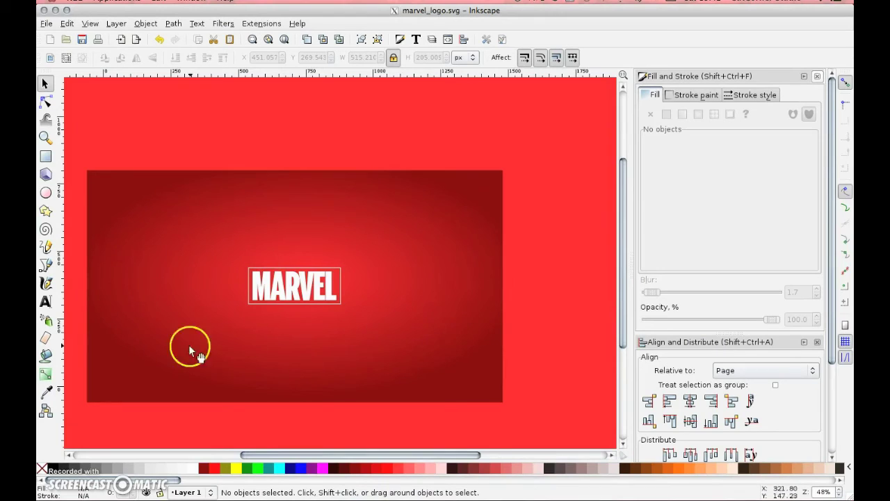
click(45, 301)
click(244, 342)
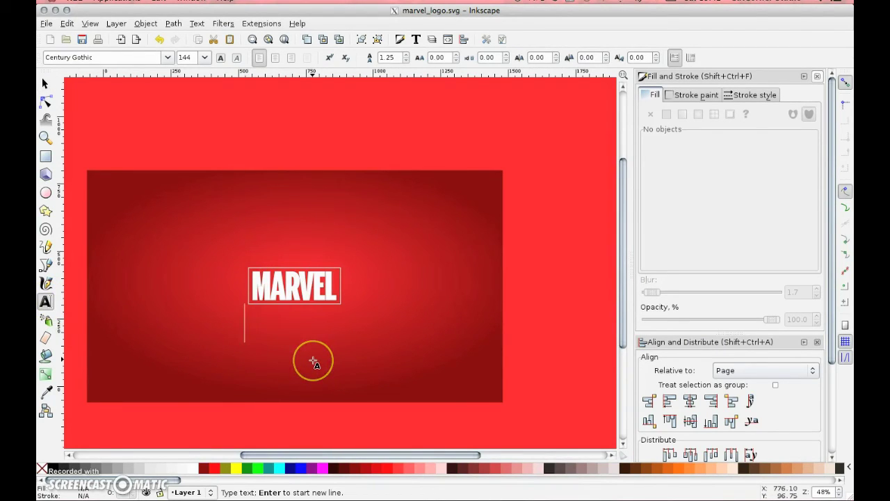
text(STUD)
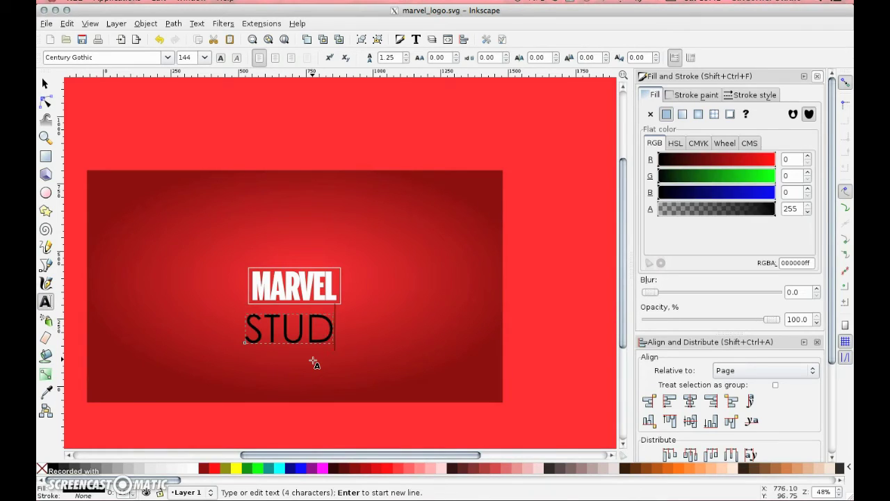
text(IOS)
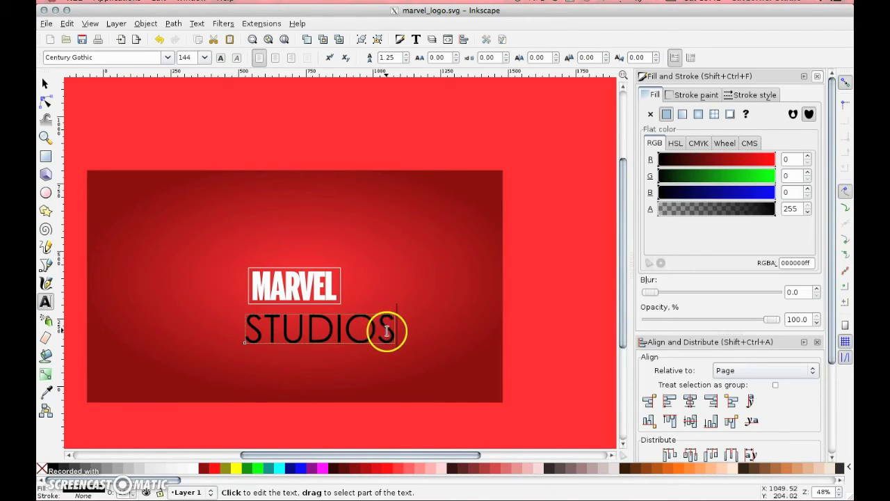
Step: Style STUDIOS in white Copperplate at font size 28
drag(392, 328, 245, 326)
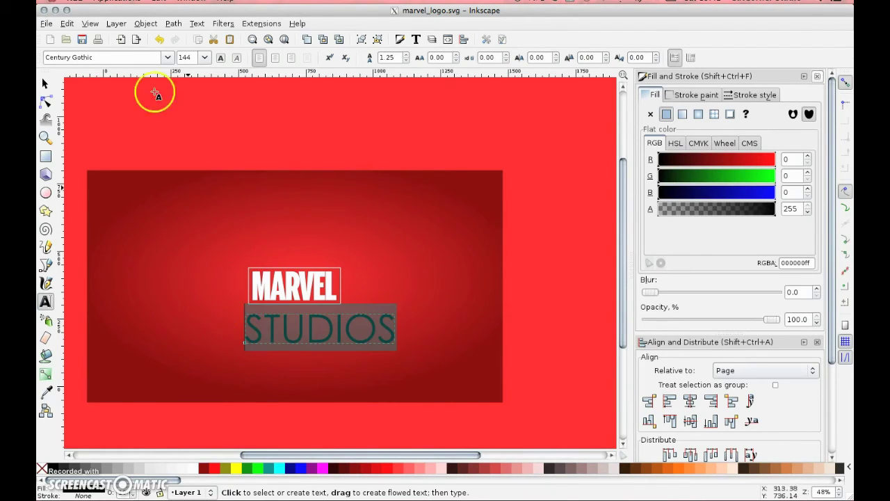
triple_click(106, 57)
text(CO)
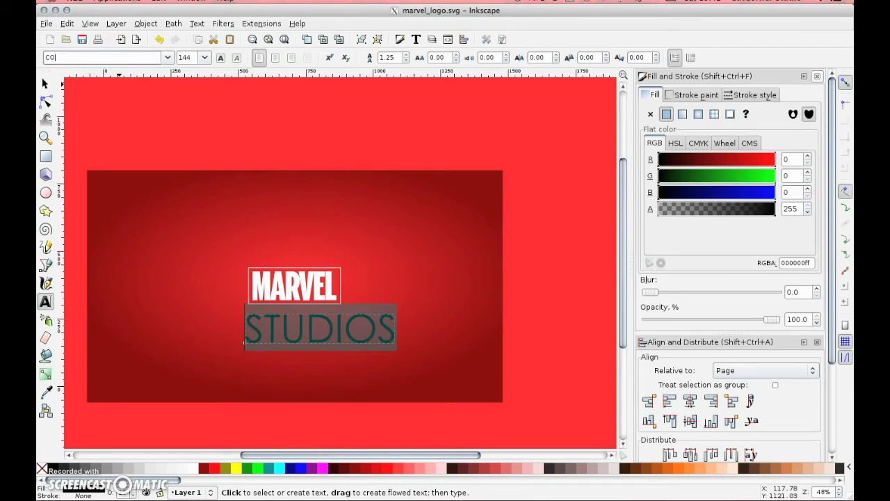
text(PPER)
click(84, 73)
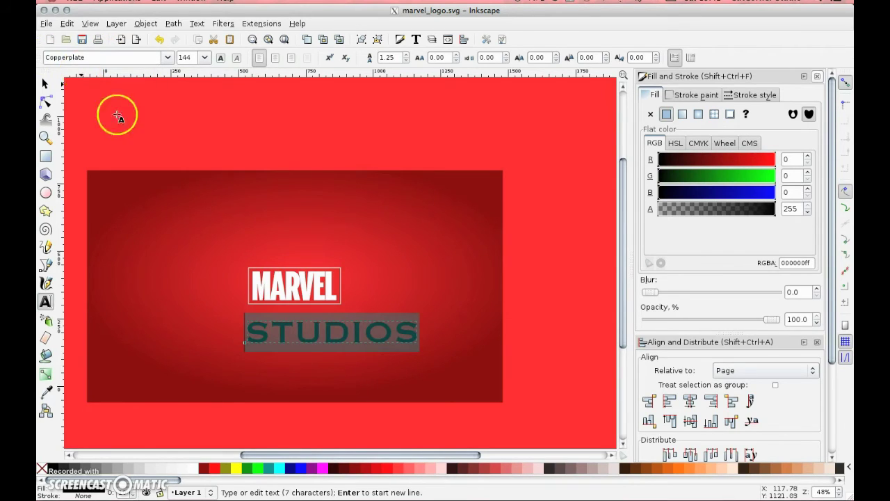
click(196, 471)
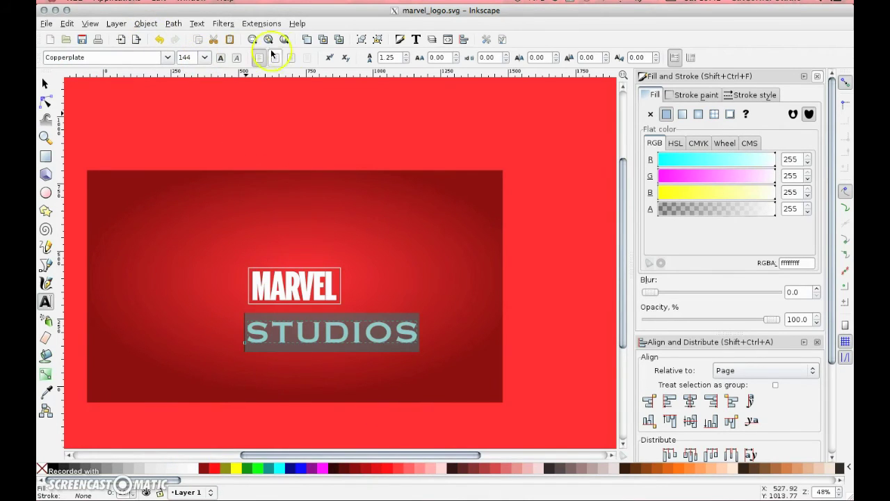
click(203, 58)
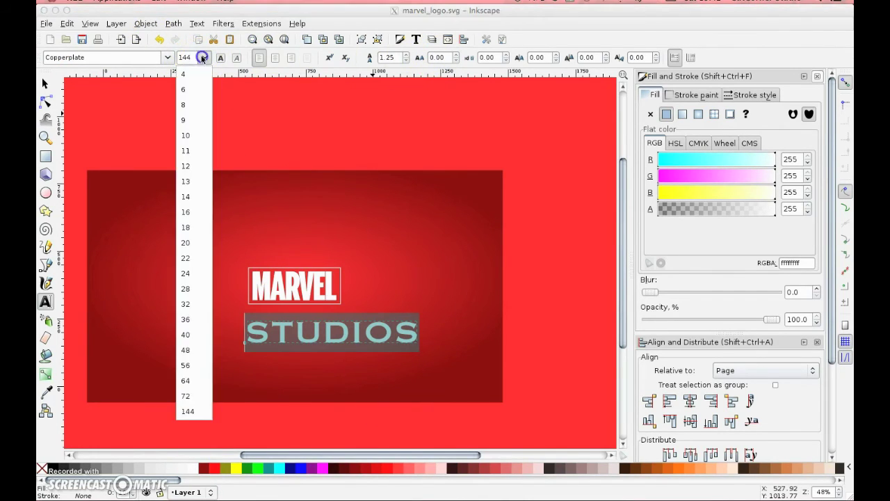
click(185, 273)
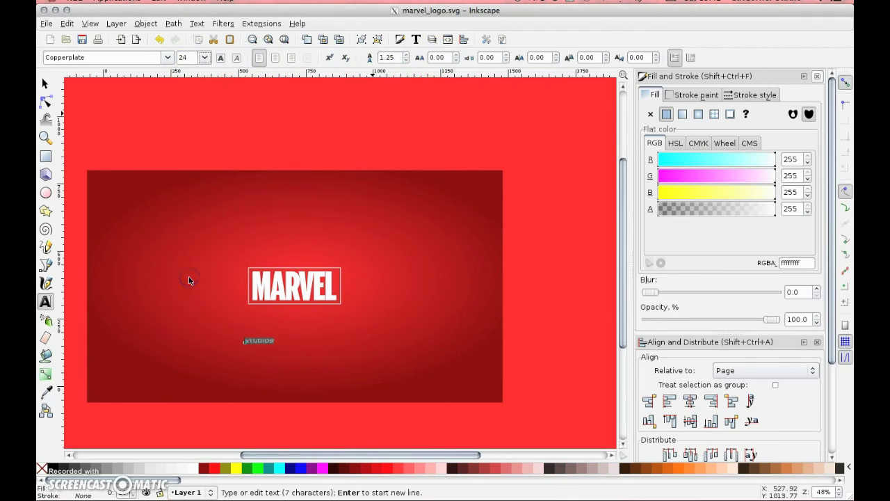
click(205, 57)
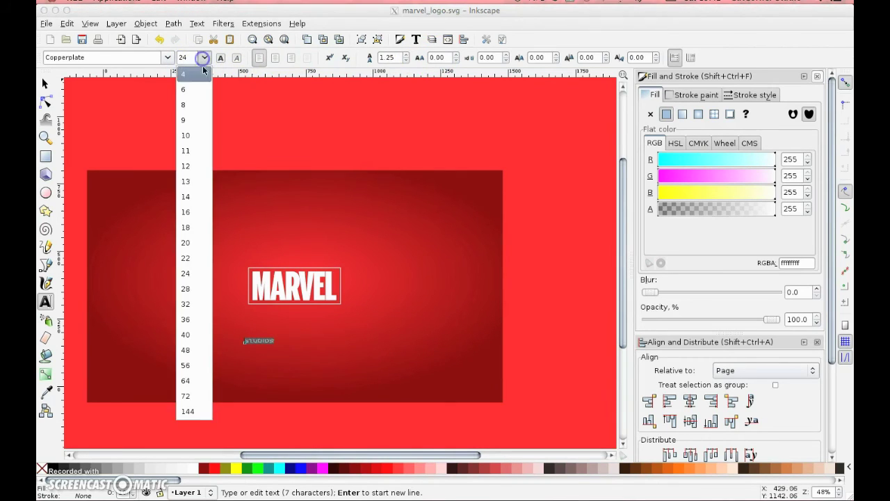
click(193, 288)
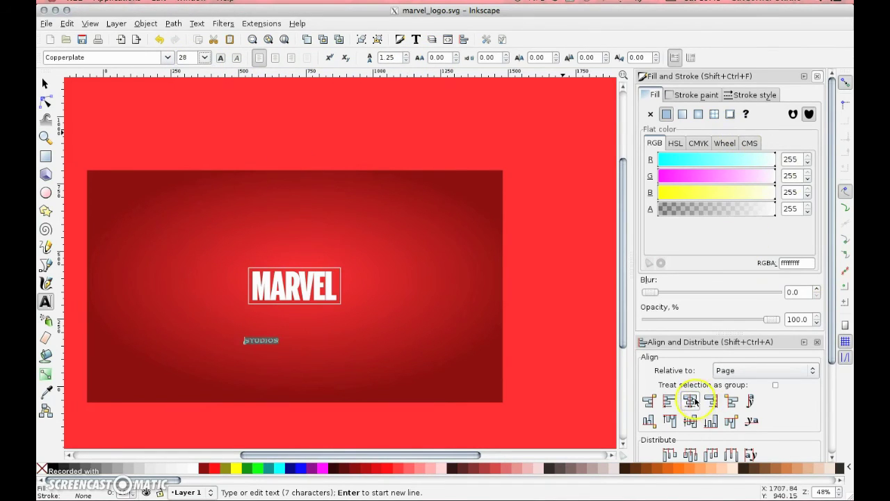
Step: Centre STUDIOS horizontally and nudge it up just beneath MARVEL
click(691, 400)
click(45, 83)
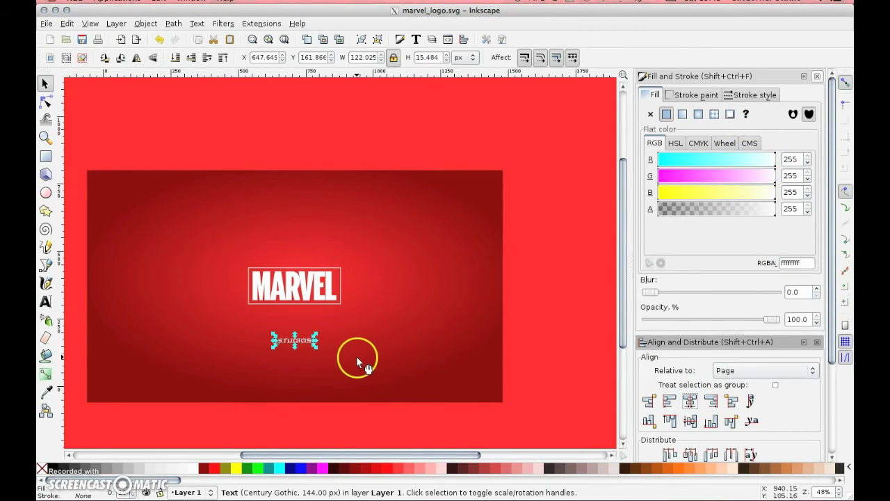
key(shift+Tab)
key(Up)
key(Up)
key(Up)
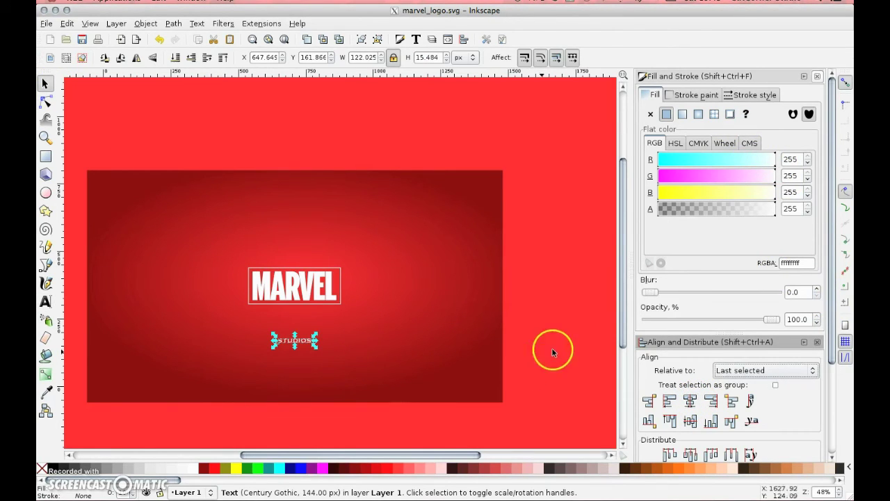
click(553, 351)
click(308, 348)
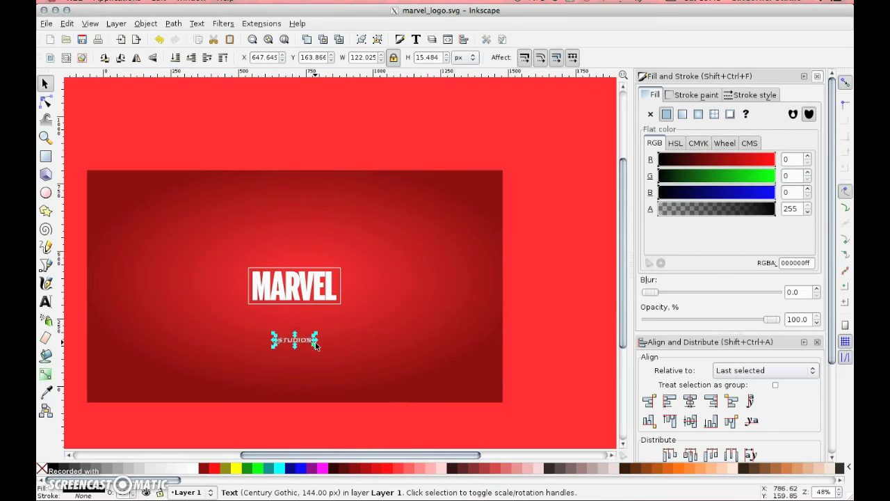
key(Up)
key(Up)
key(Up)
key(Up)
key(Up)
key(Up)
key(Up)
key(Up)
key(Up)
key(Up)
key(Up)
key(Up)
key(Up)
key(Up)
key(Up)
key(Up)
key(Up)
key(Up)
key(Up)
key(Up)
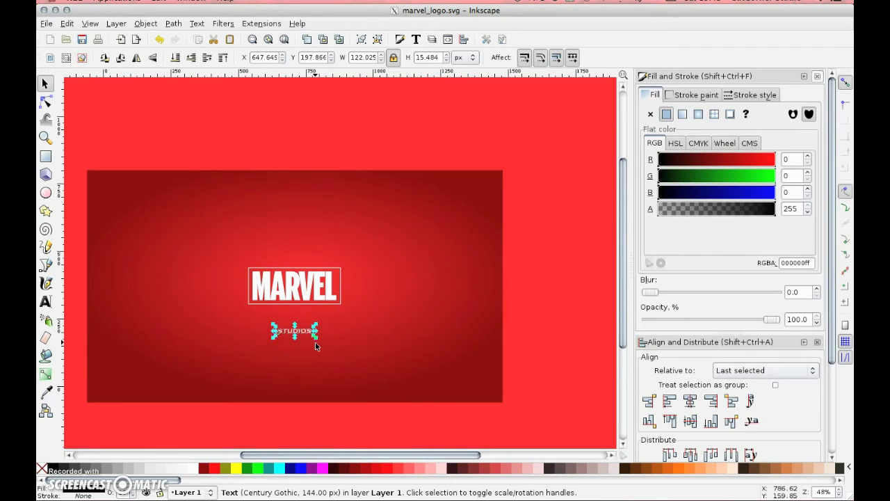
key(Up)
key(Up)
key(Up)
key(Up)
key(Up)
key(Up)
key(Up)
key(Up)
key(Up)
key(Up)
key(Up)
key(Up)
key(Up)
key(Up)
key(Up)
key(Up)
key(Up)
key(Up)
key(Up)
key(Up)
key(Up)
key(Up)
key(Up)
key(Up)
key(Up)
key(Up)
key(Up)
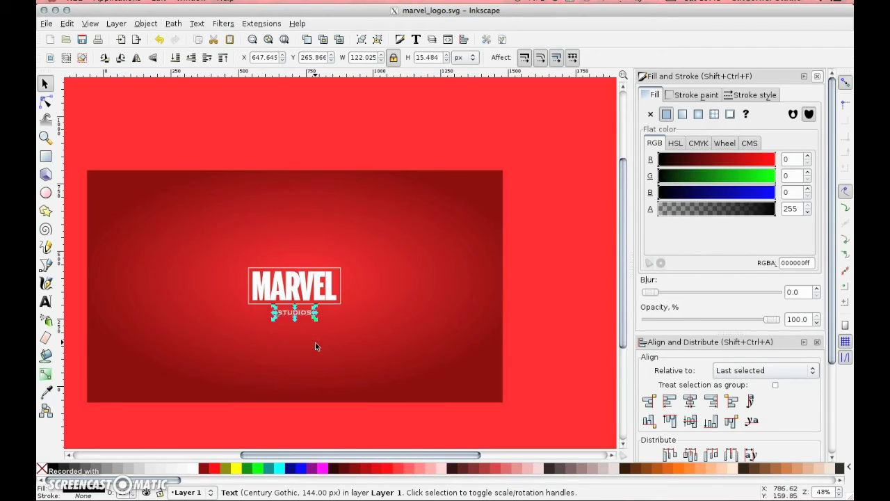
Step: Widen the letter spacing of STUDIOS to 19.11
click(45, 301)
click(278, 314)
drag(278, 313, 346, 320)
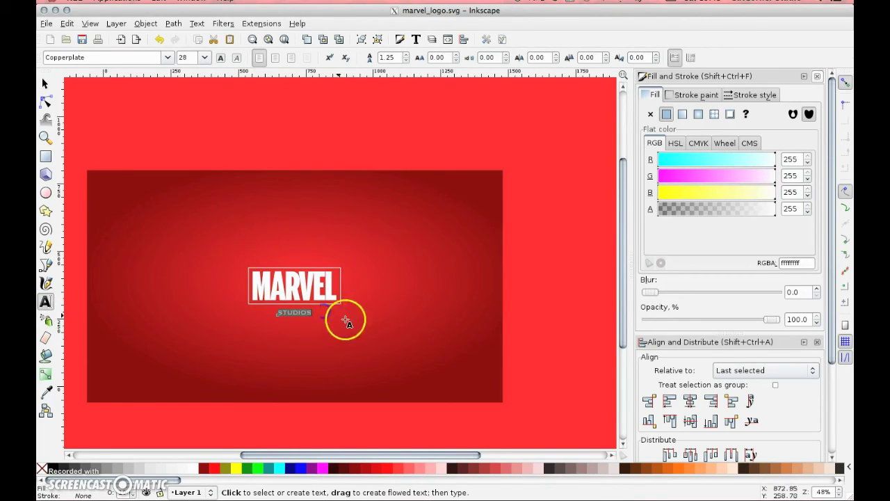
click(456, 55)
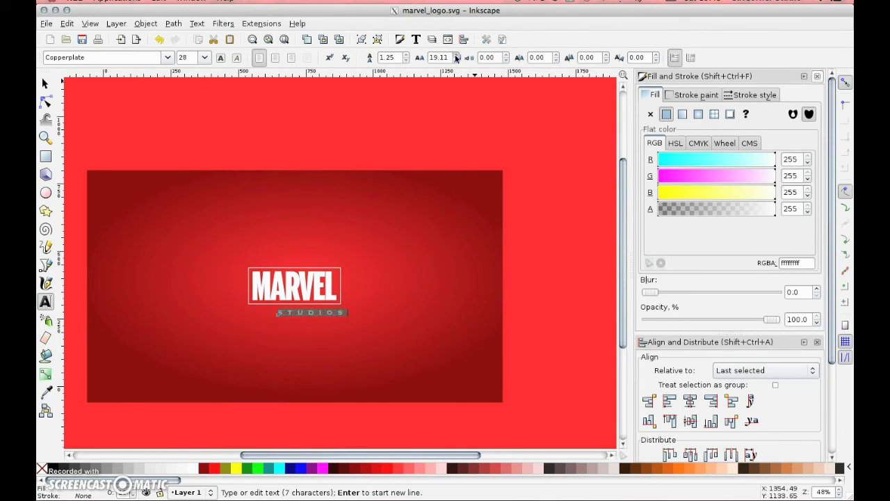
Step: Centre STUDIOS horizontally relative to the page
click(45, 83)
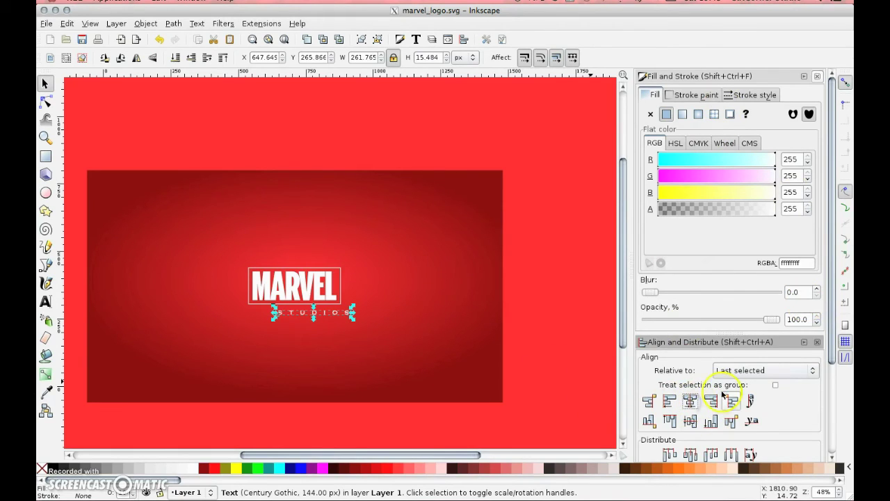
click(691, 401)
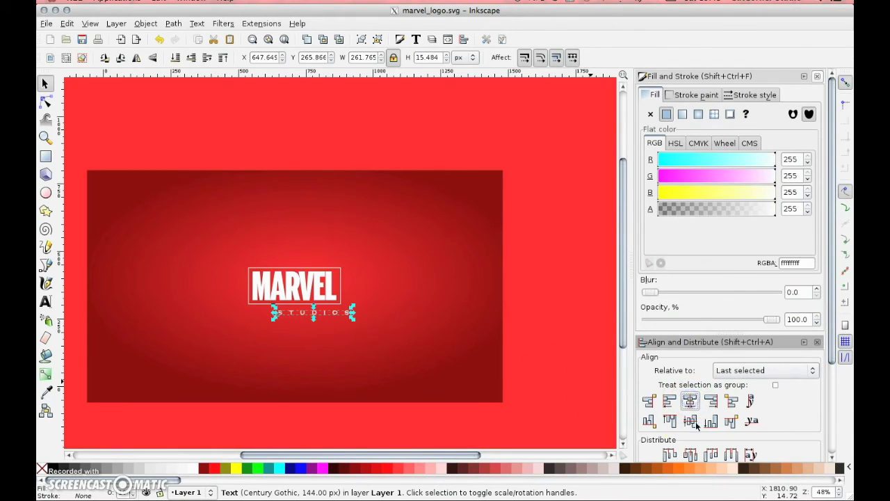
click(807, 373)
click(728, 431)
click(690, 401)
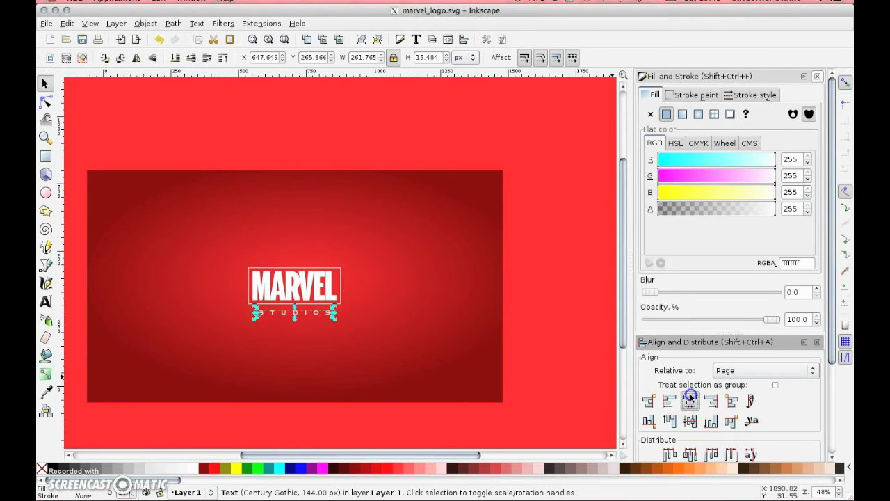
click(543, 297)
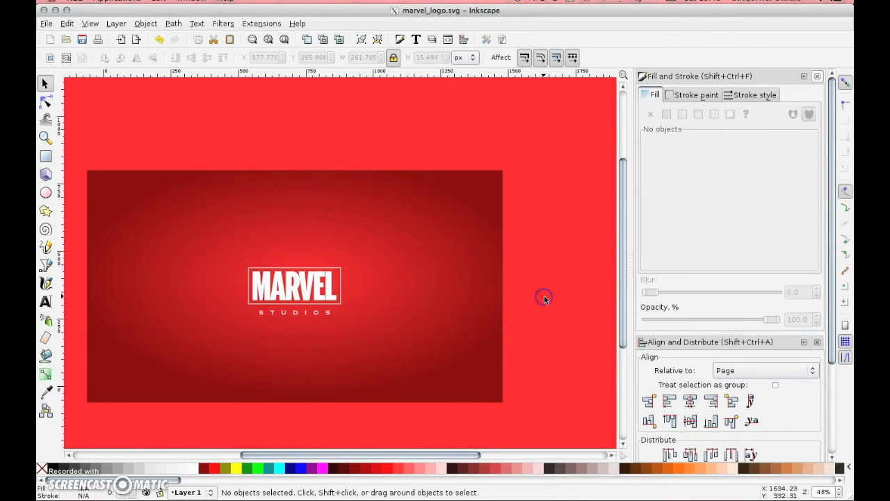
Step: Re-export the page to LOGO_MARVEL.png, replacing the existing file
click(46, 24)
click(101, 149)
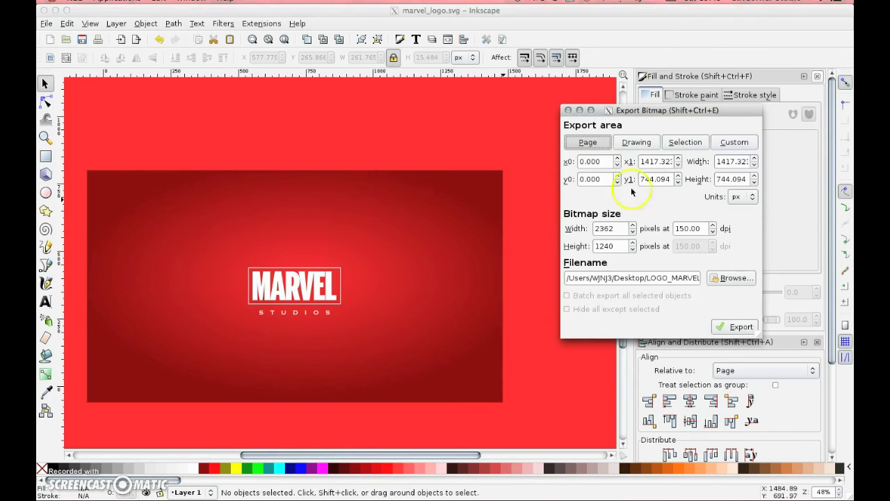
click(737, 326)
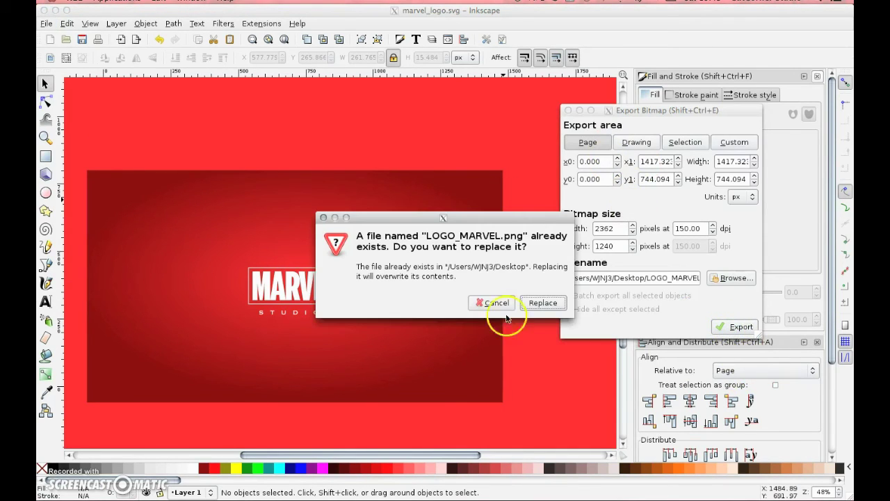
click(542, 302)
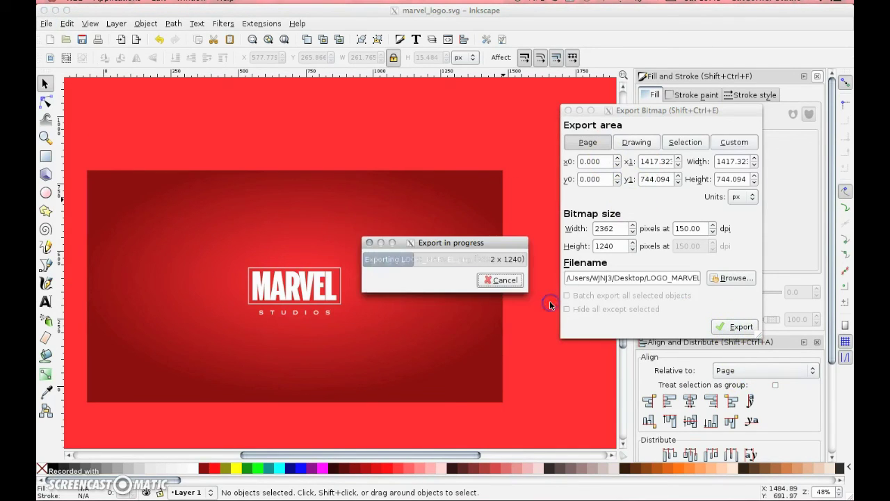
click(568, 110)
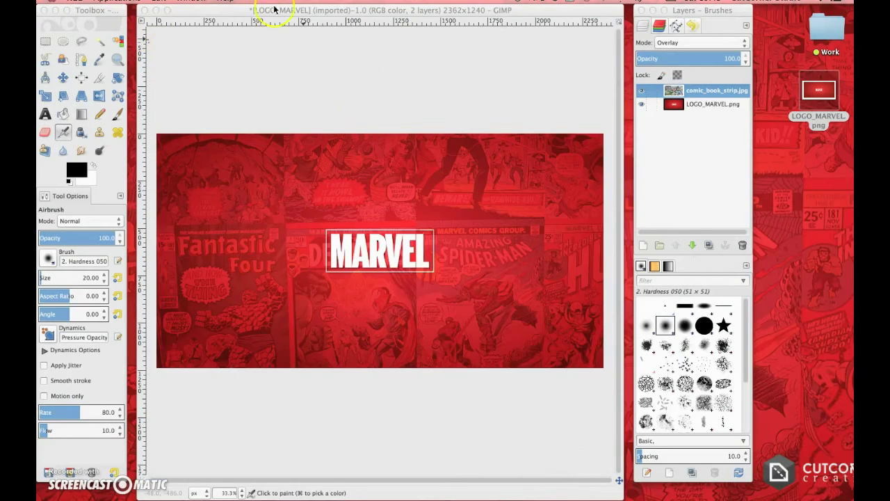
Step: Replace the old logo layer with Desktop/LOGO_MARVEL.png, placed beneath the comic_book_strip.jpg layer
click(706, 106)
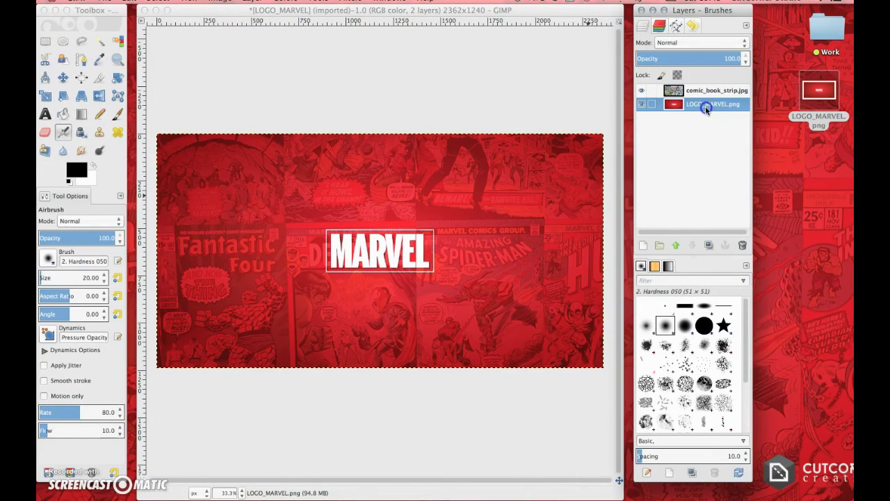
drag(702, 105, 740, 245)
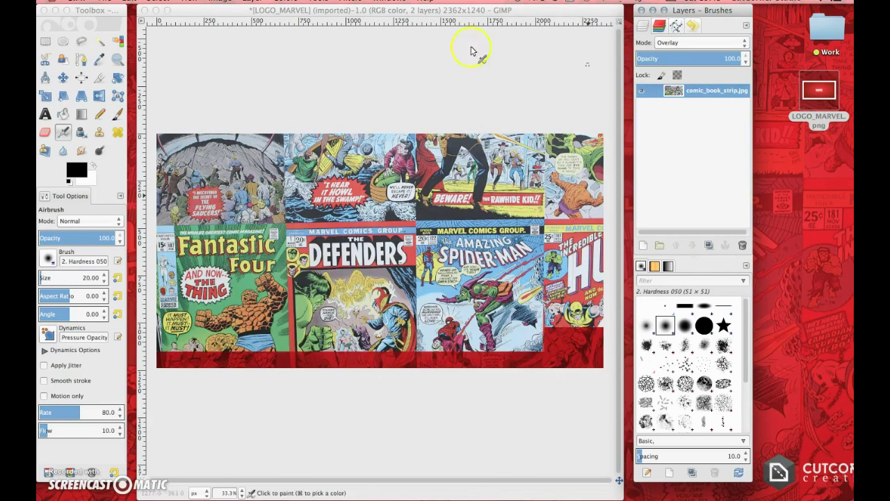
click(105, 2)
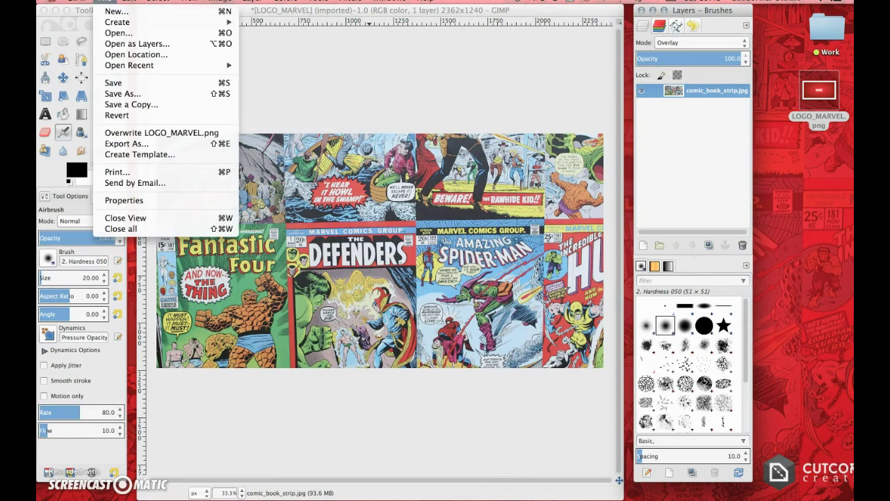
click(125, 42)
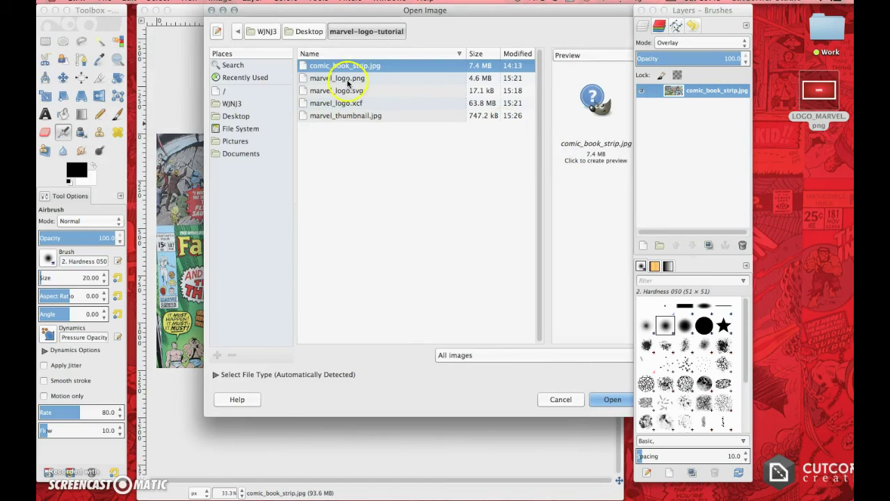
click(348, 79)
click(236, 116)
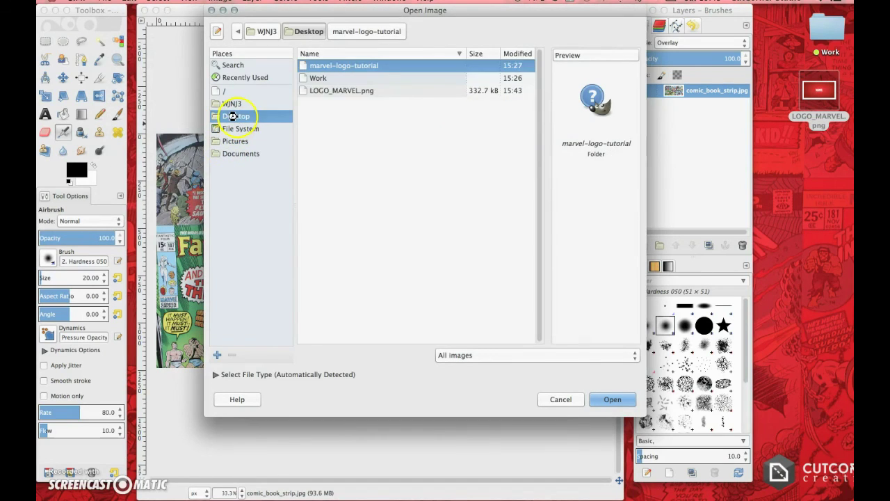
click(356, 92)
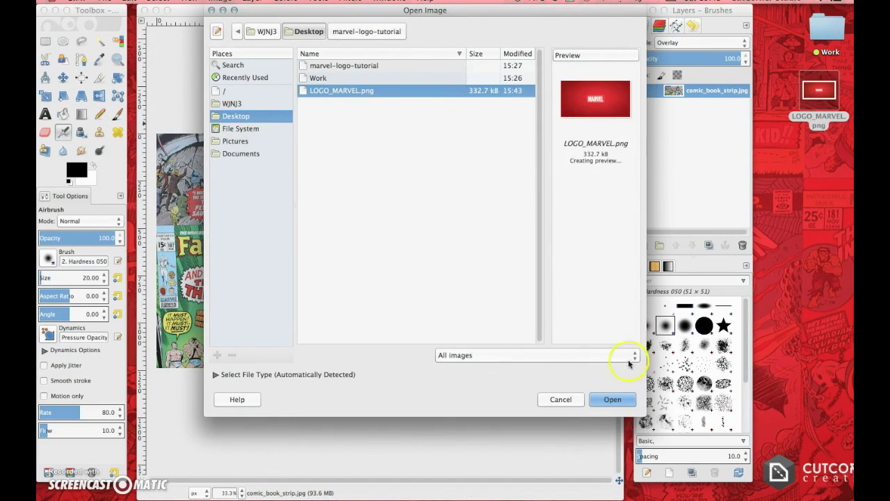
click(612, 399)
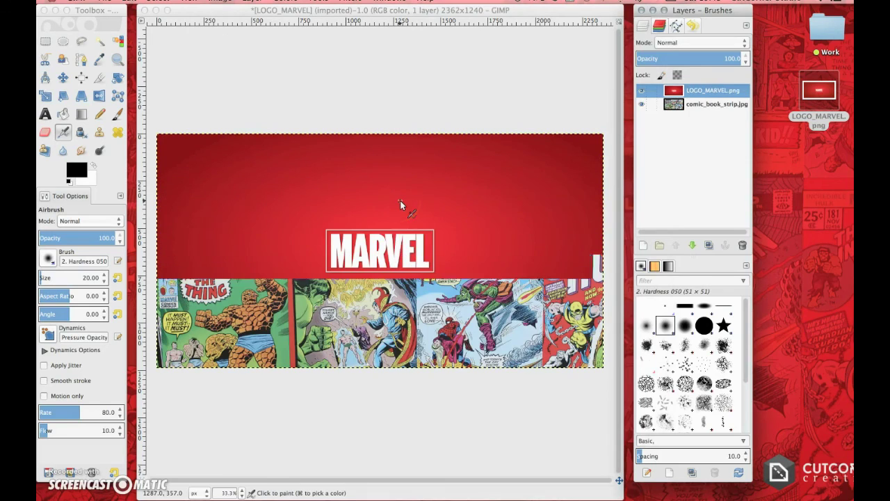
drag(698, 95, 700, 133)
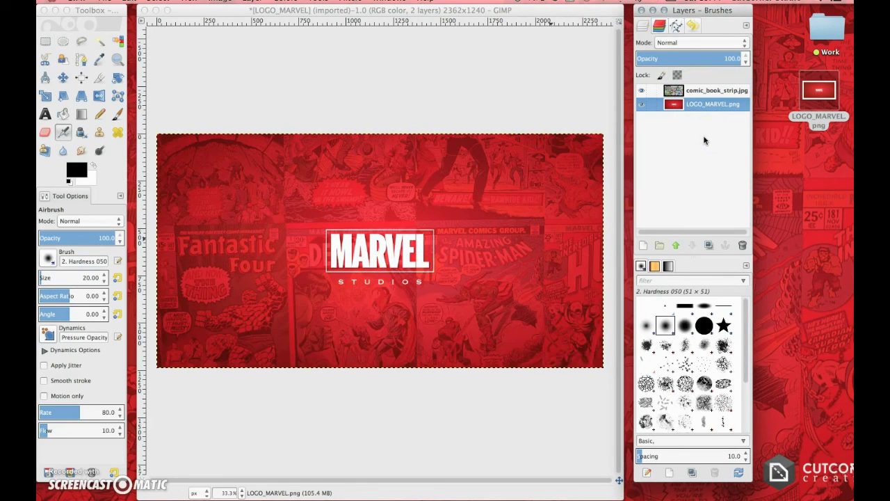
Step: Overwrite LOGO_MARVEL.png with the comic-textured composite, then quit GIMP
click(104, 2)
click(164, 138)
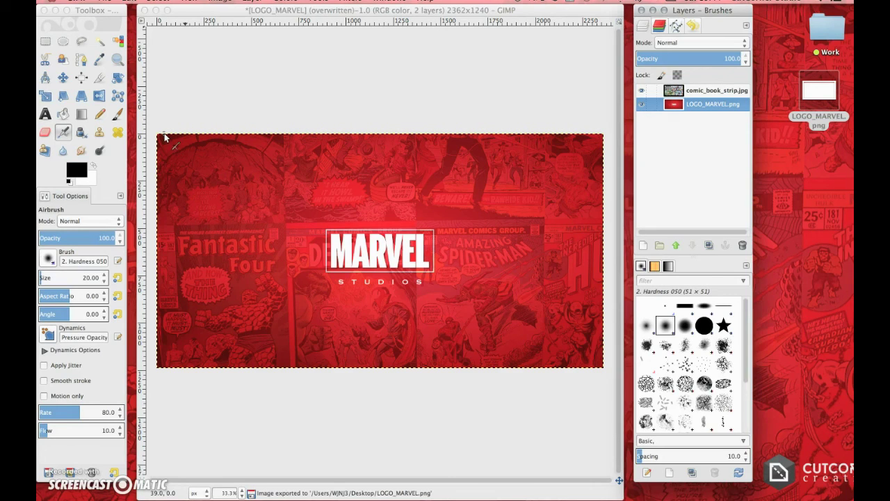
click(90, 3)
click(99, 146)
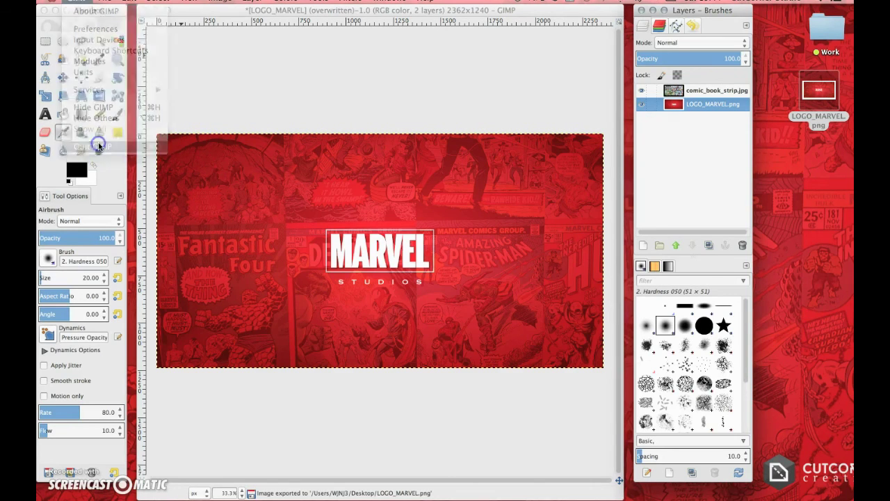
Step: Discard GIMP's unsaved changes and view the finished LOGO_MARVEL.png in Preview
click(221, 150)
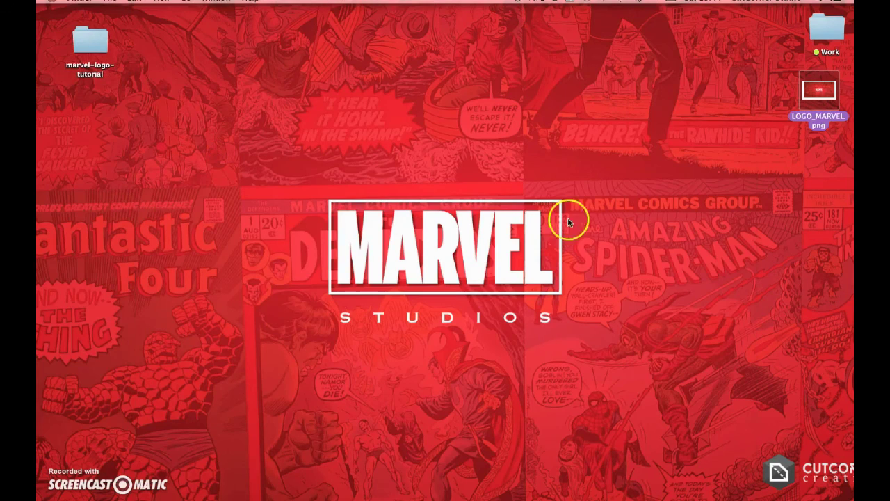
double_click(815, 90)
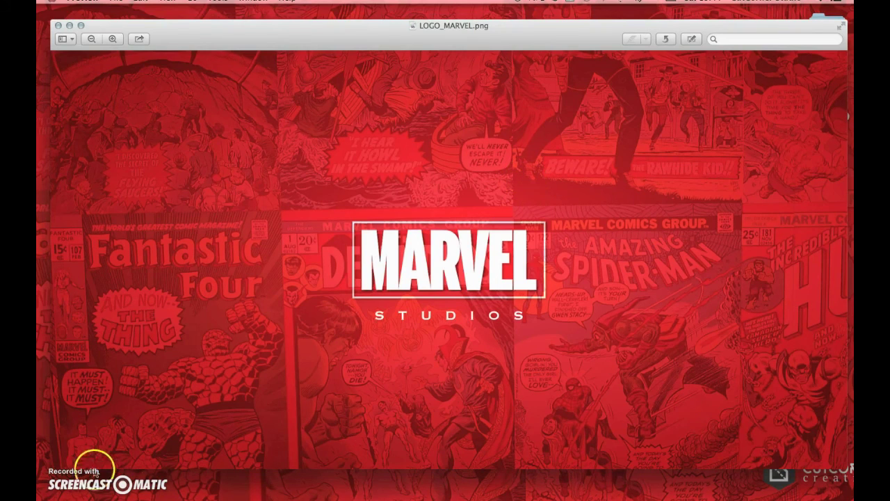
click(535, 294)
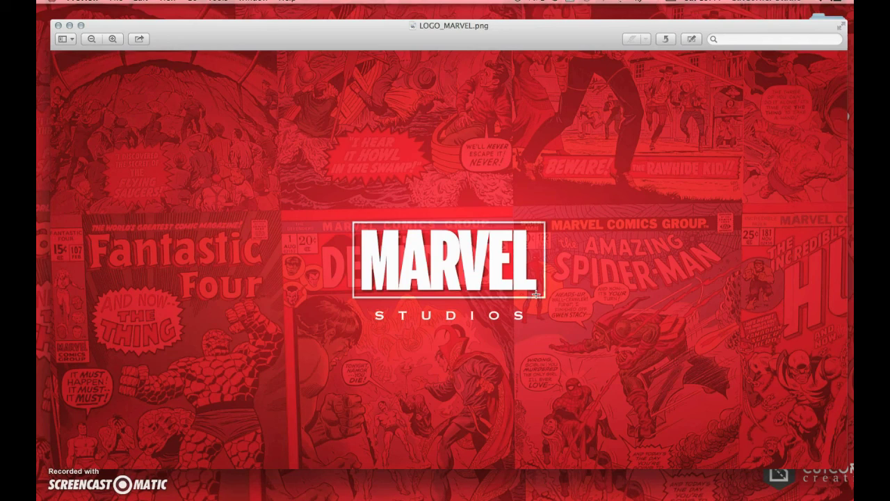
click(539, 294)
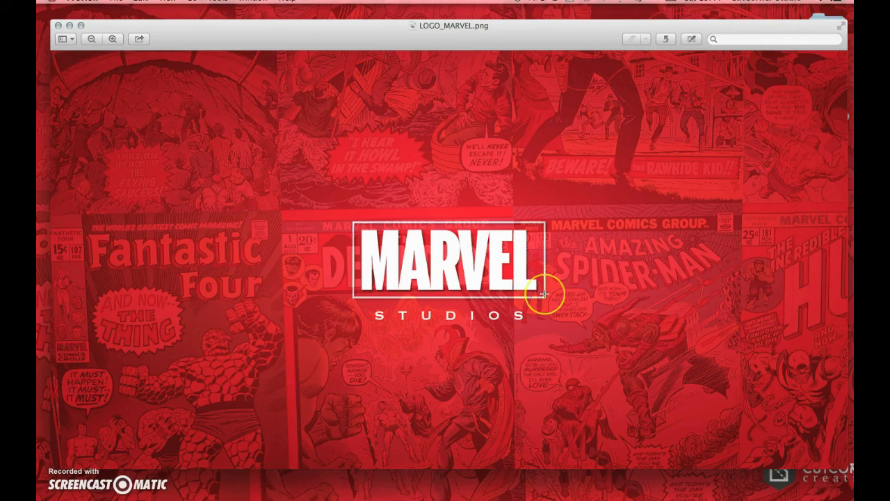